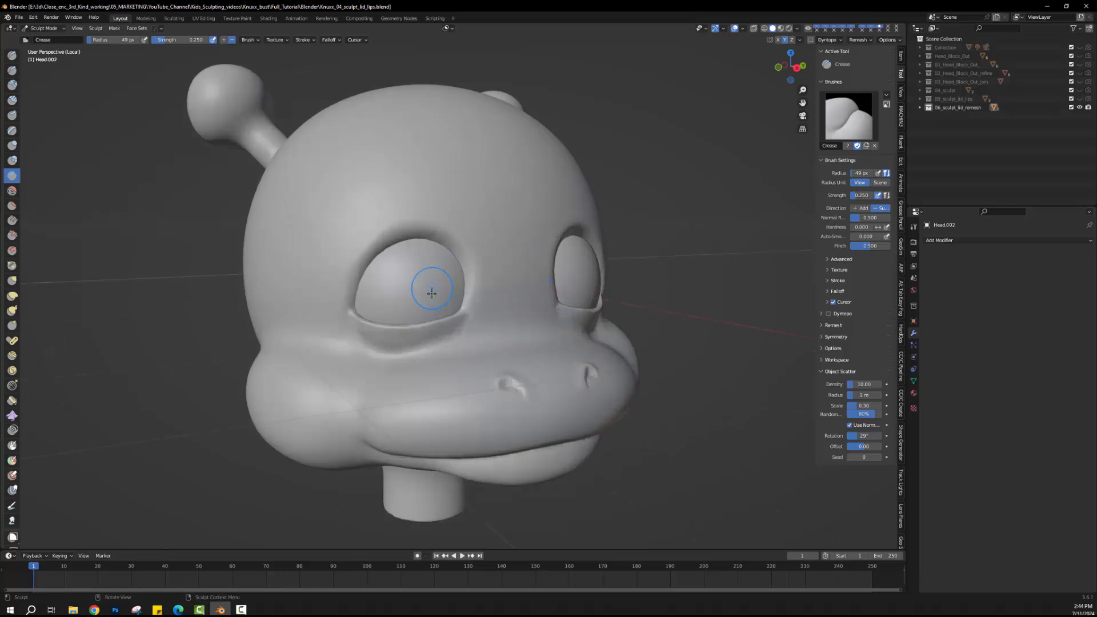
Step: Switch from sculpting to Object Mode and select the eyeball object
left_click(43, 29)
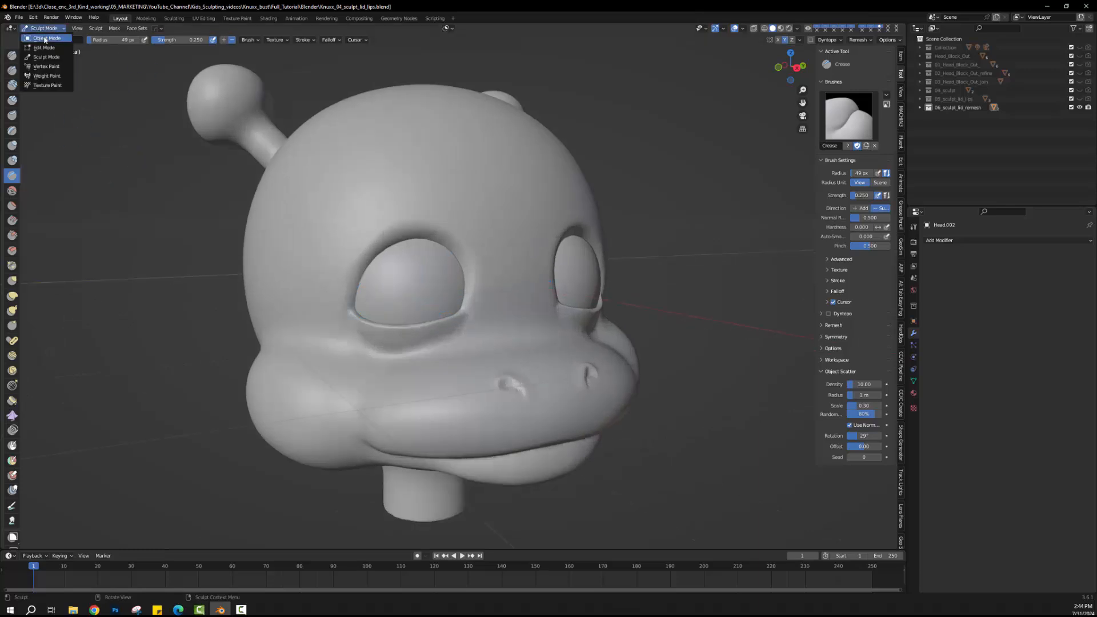
left_click(46, 38)
scroll(240, 317, "up", 2)
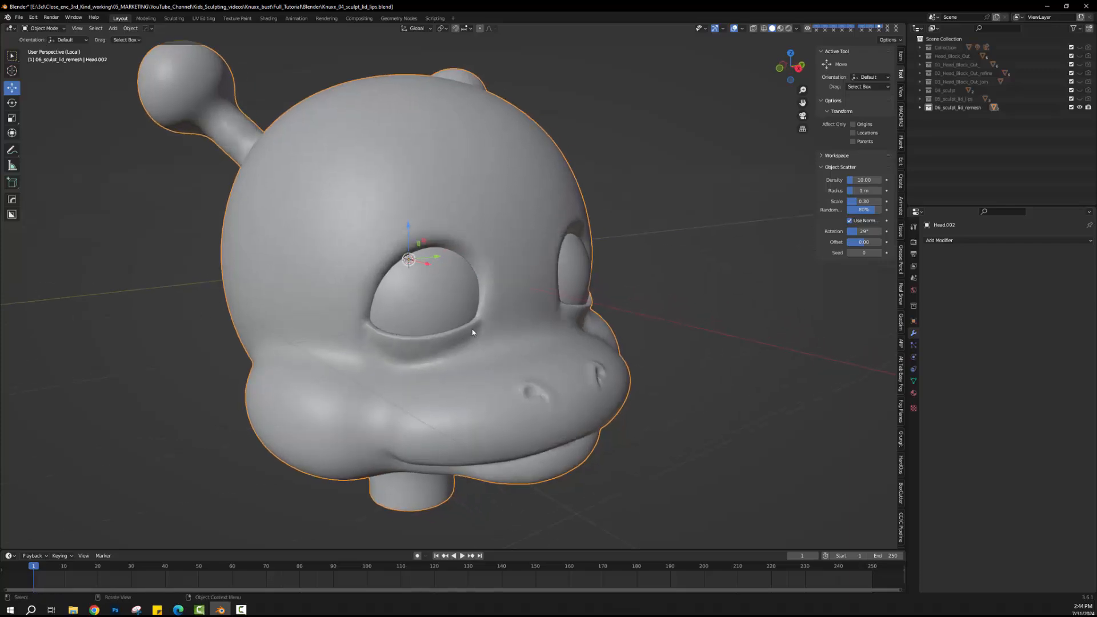
left_click(448, 302)
middle_click_drag(423, 304, 444, 303)
middle_click_drag(530, 315, 492, 336)
scroll(492, 336, "up", 5)
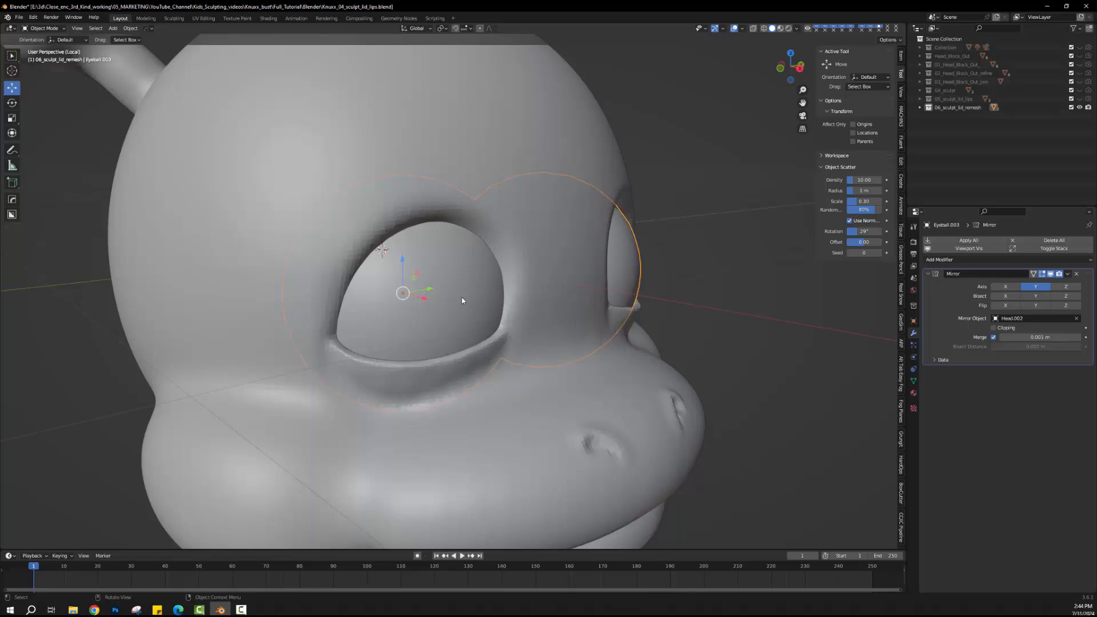
Step: Isolate a single eyeball by hiding the Head.002 object and disabling the viewport display of the eyeball's Mirror modifier
left_click(920, 108)
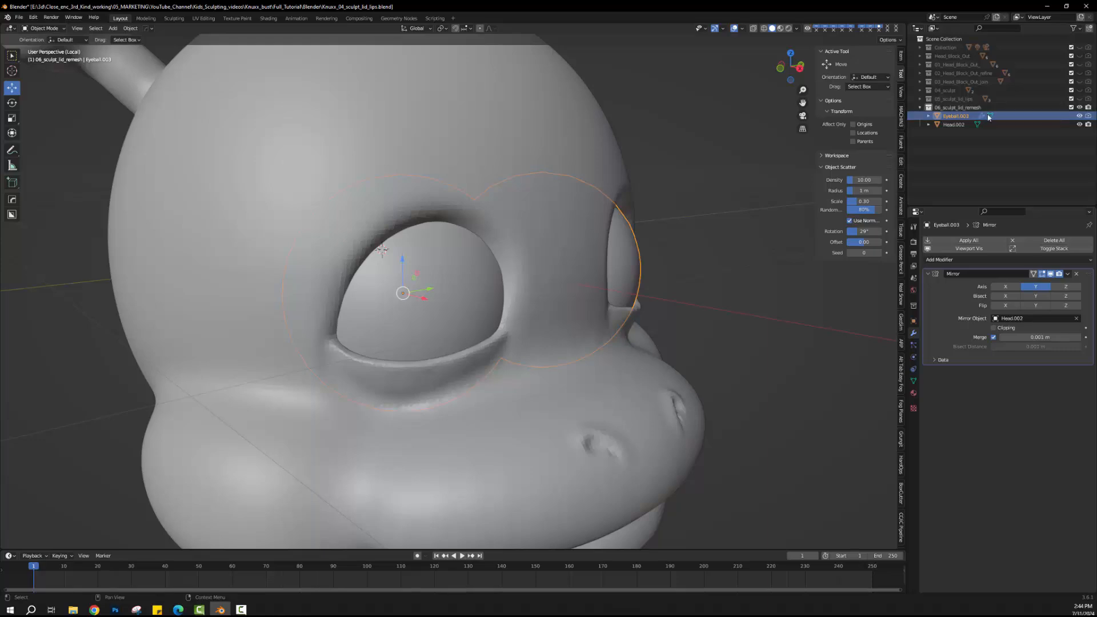
left_click(1063, 124)
left_click(1080, 124)
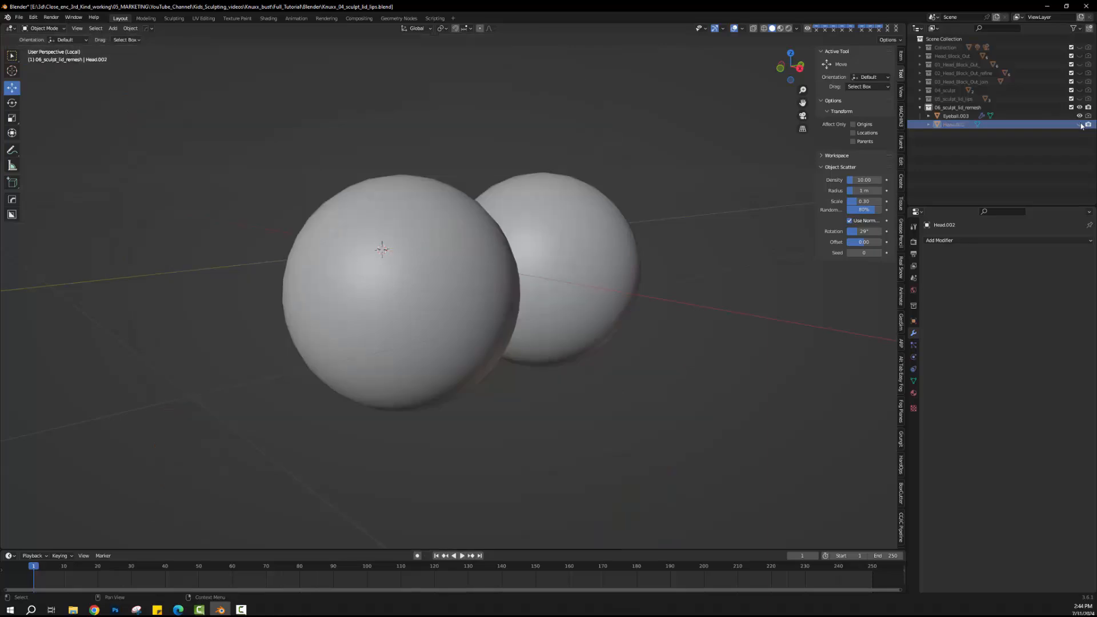
left_click(349, 234)
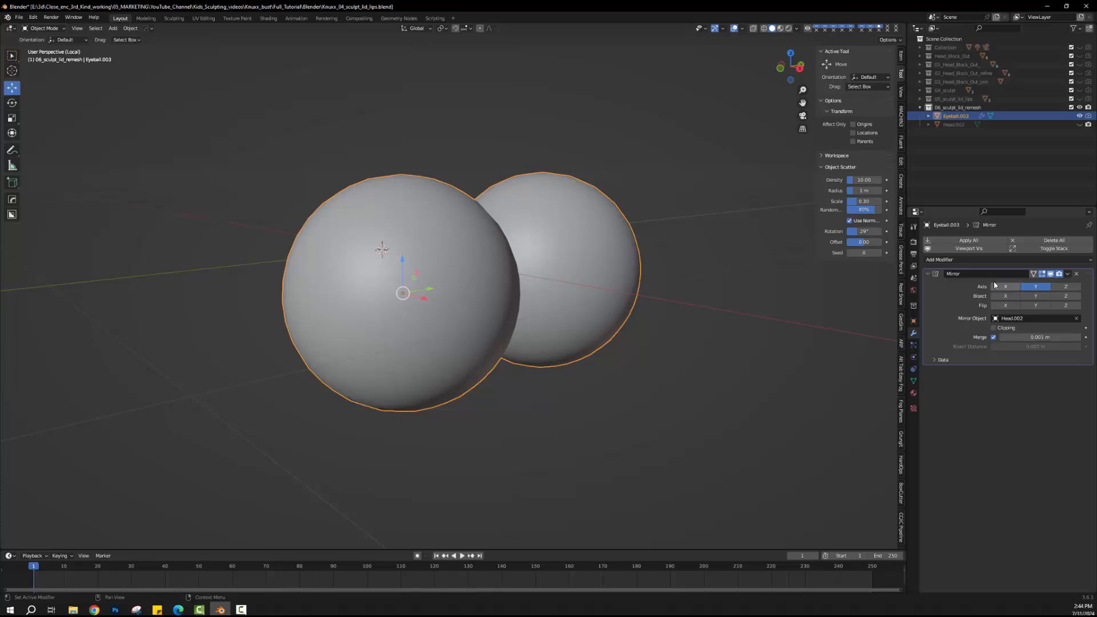
left_click(1051, 274)
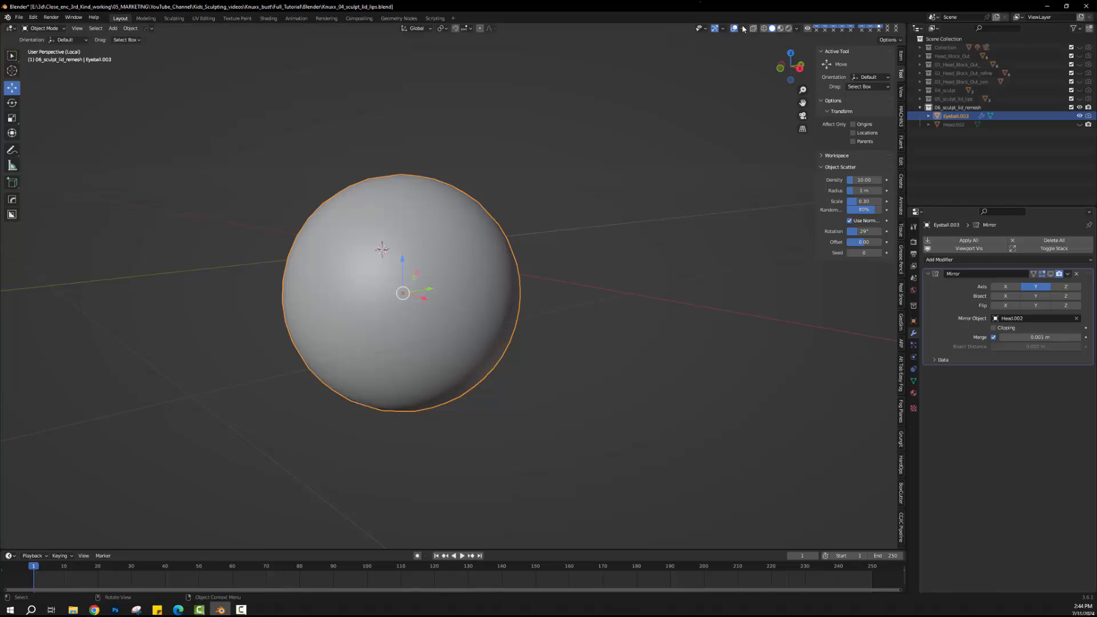
Step: Enter Edit Mode on the eyeball mesh and deselect all of its geometry
left_click(43, 28)
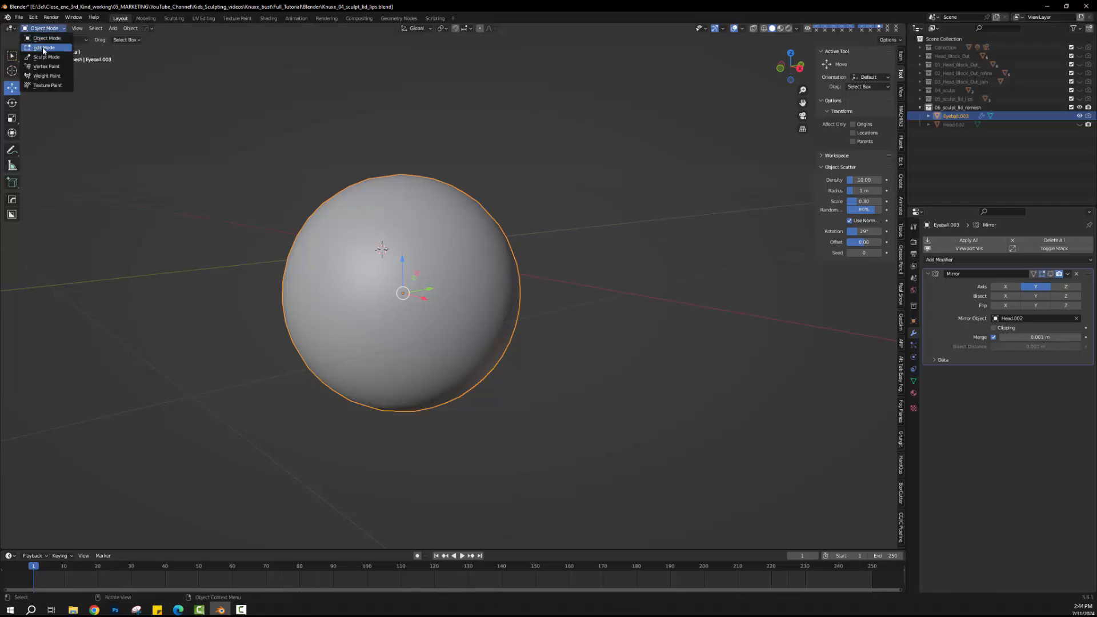
left_click(43, 48)
middle_click_drag(513, 400, 568, 405)
scroll(514, 396, "up", 2)
scroll(568, 405, "up", 3)
scroll(597, 395, "down", 6)
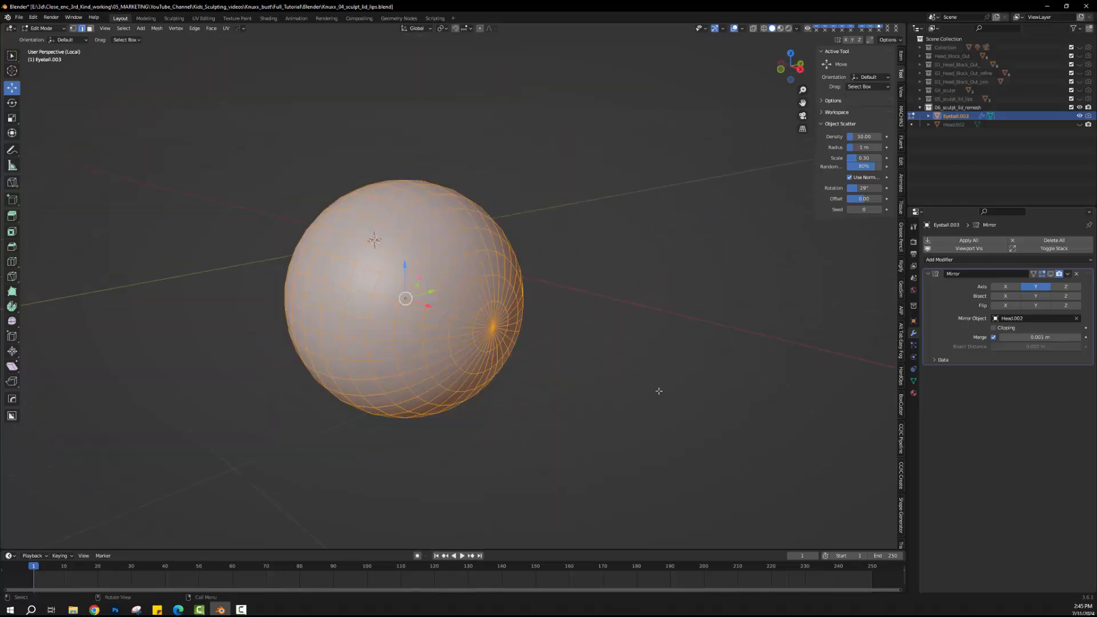
scroll(656, 389, "up", 4)
left_click(658, 390)
middle_click_drag(657, 387, 634, 378)
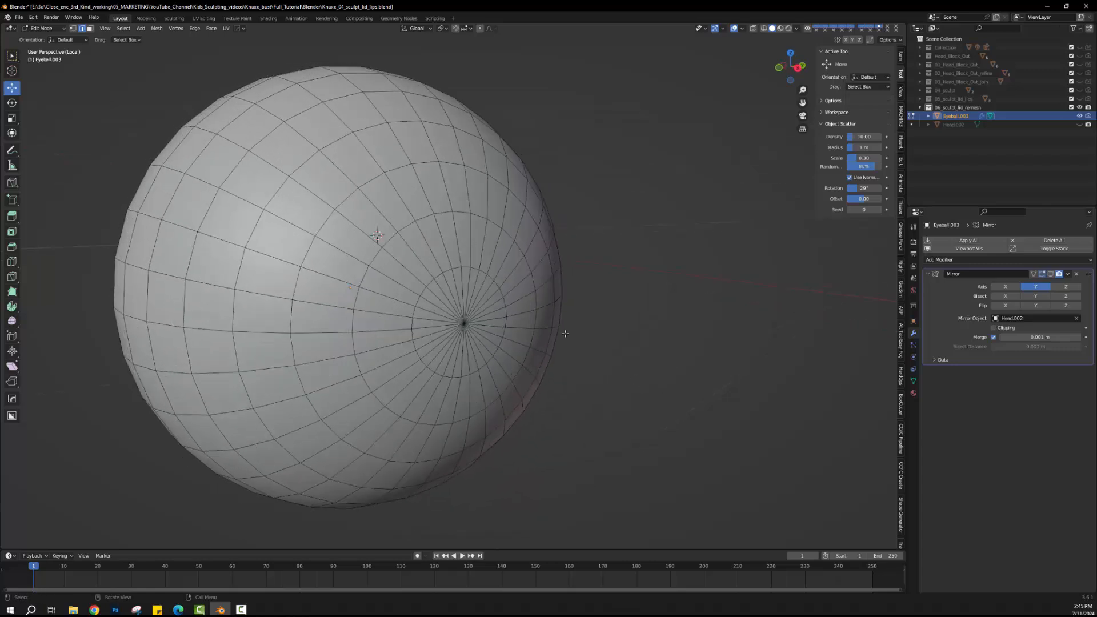
middle_click_drag(501, 321, 607, 324)
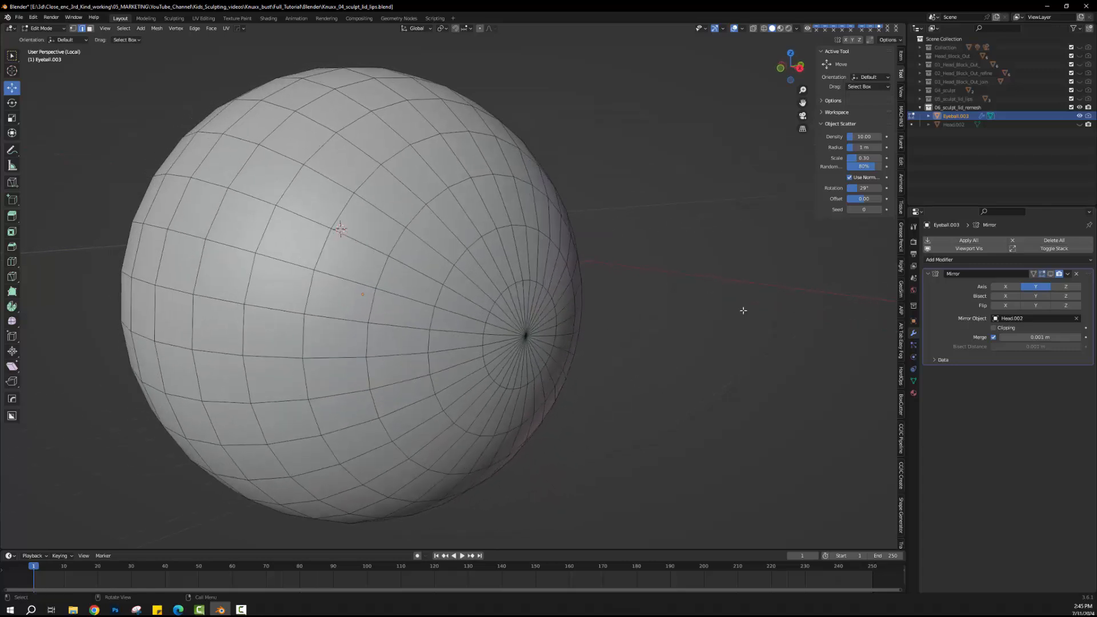
middle_click_drag(710, 312, 709, 313)
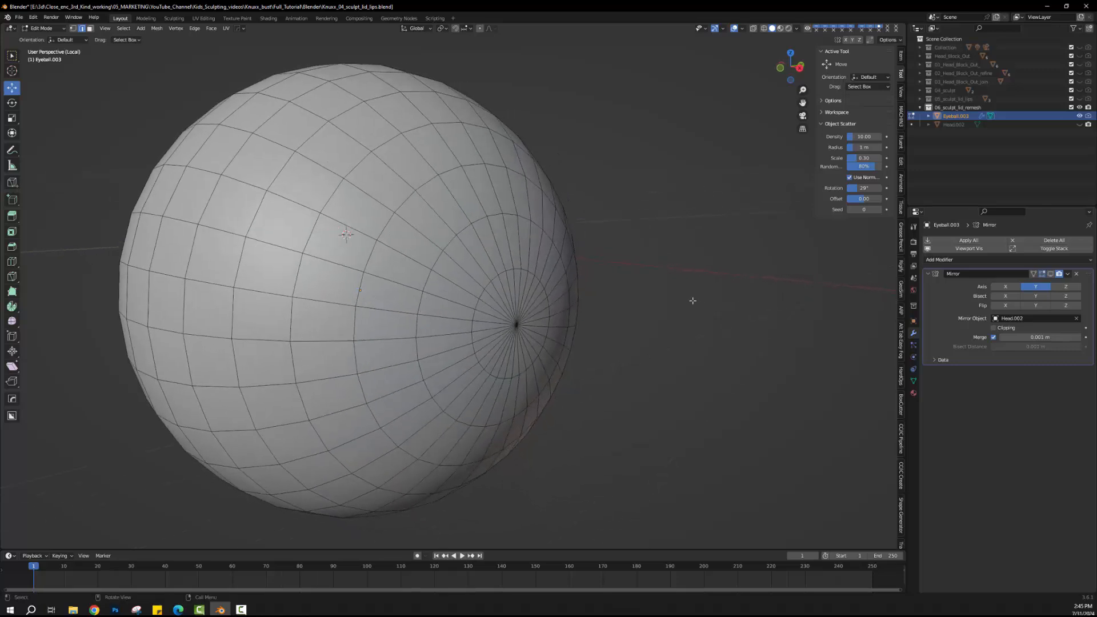
middle_click_drag(534, 302, 613, 332)
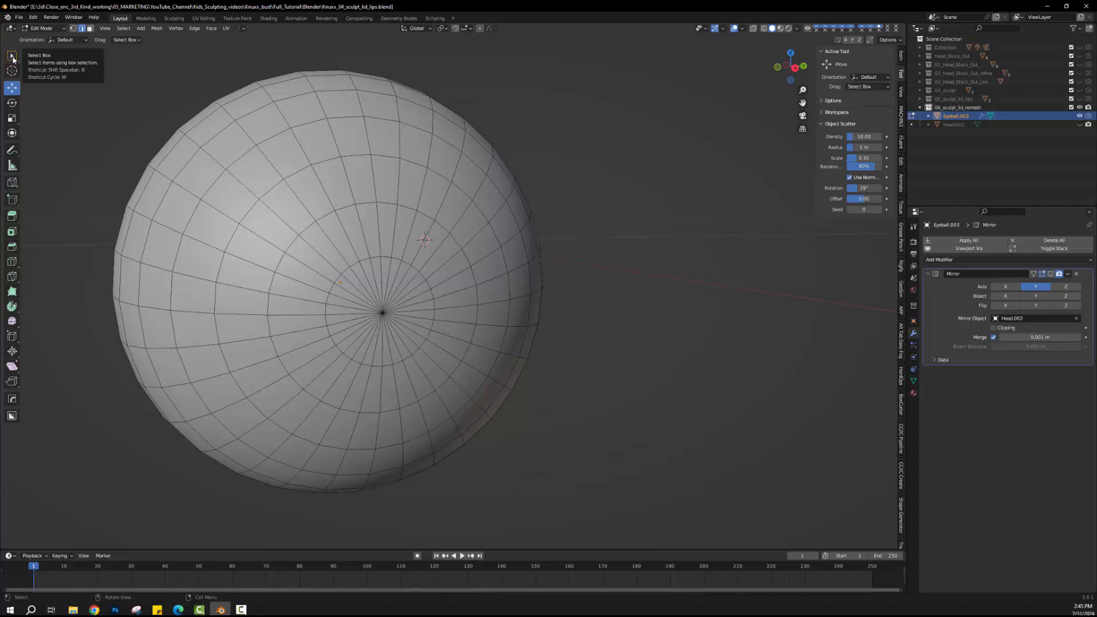
Step: Select the innermost ring of faces around the eyeball's front pole with the Select Circle tool in face mode
left_click(13, 58)
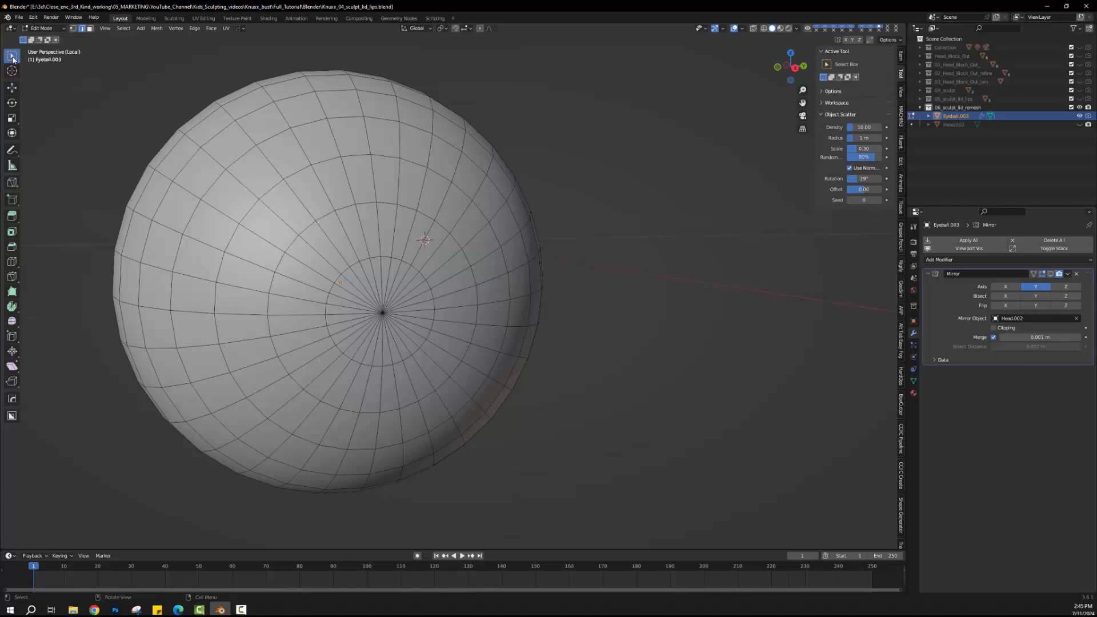
left_click(13, 58)
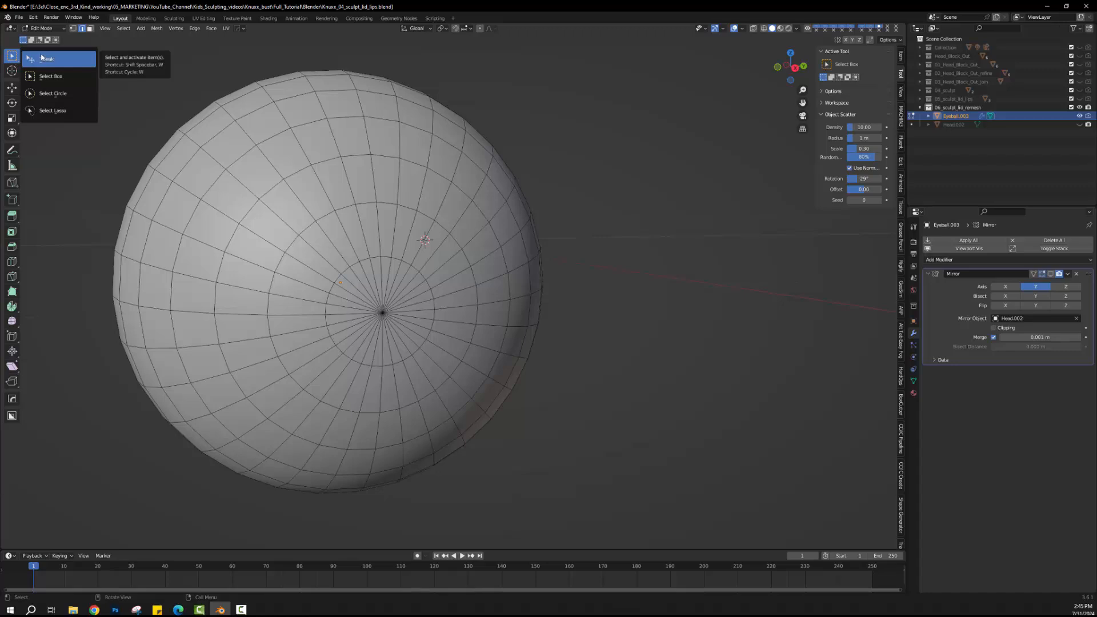
left_click(52, 94)
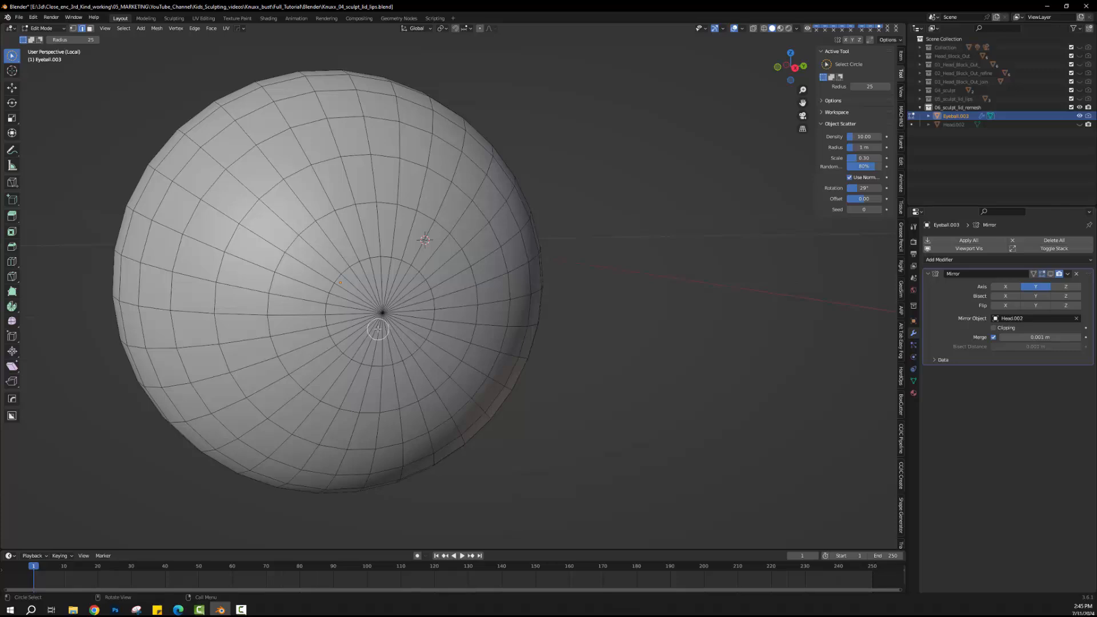
left_click(90, 29)
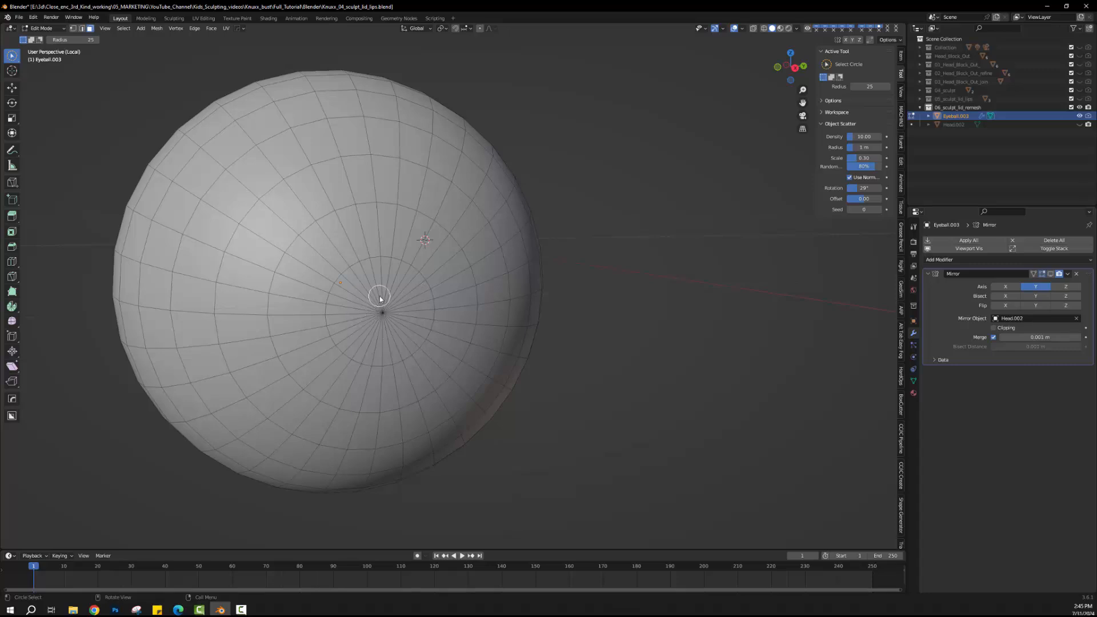
mouse_move(380, 299)
left_mouse_down()
mouse_move(349, 328)
mouse_move(386, 354)
mouse_move(389, 317)
mouse_move(389, 333)
left_mouse_up()
middle_click_drag(388, 335, 419, 343)
scroll(407, 339, "up", 1)
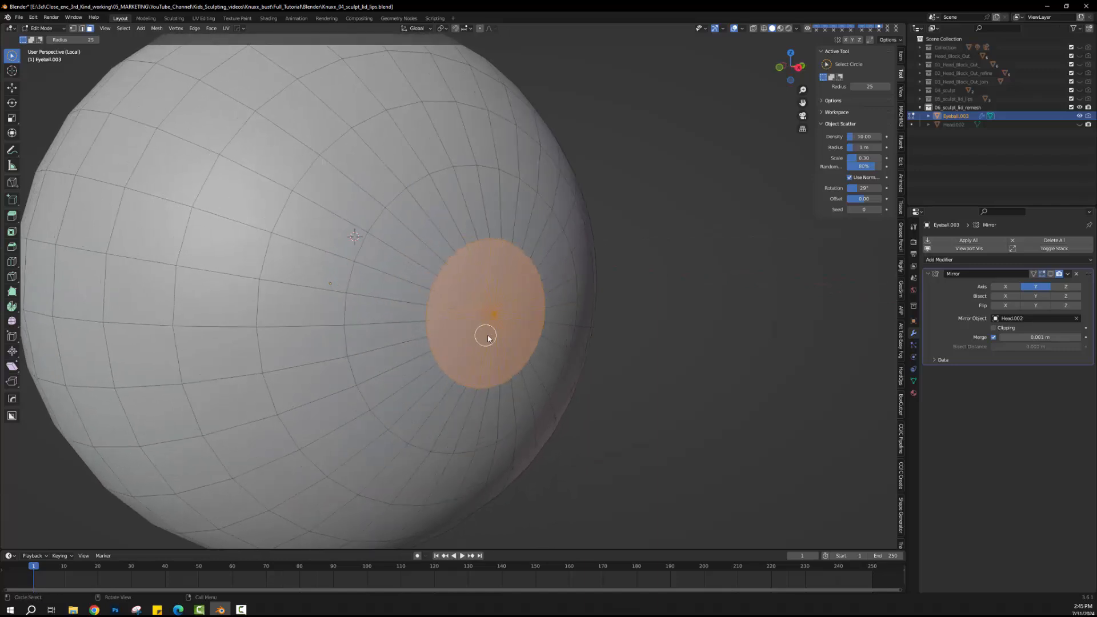
middle_click_drag(483, 331, 515, 338)
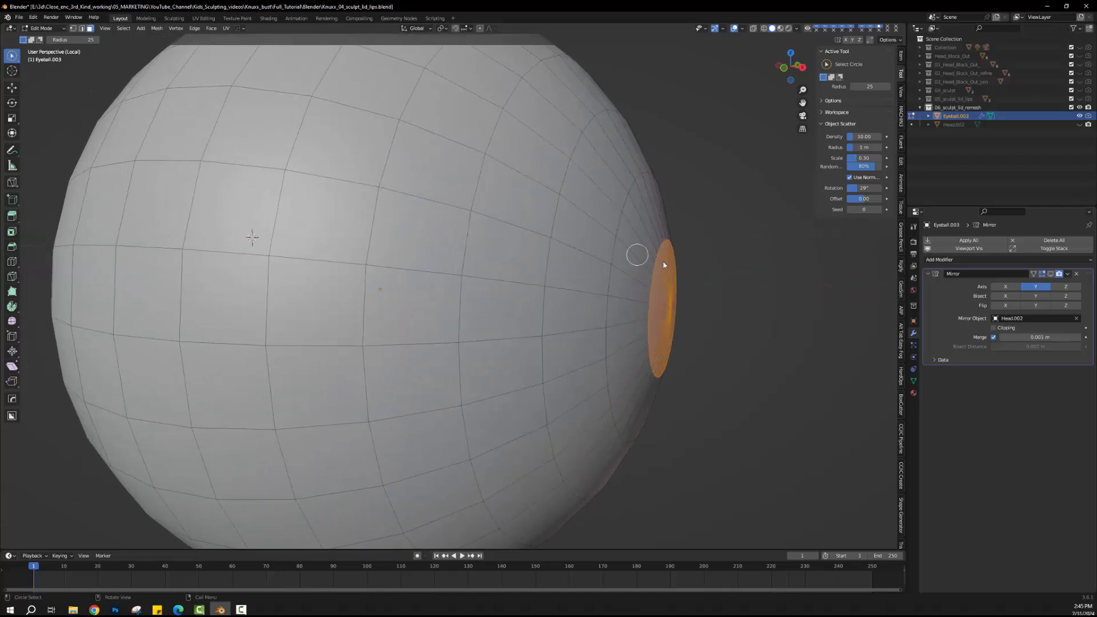
Step: Move the selected pole faces inward along the X axis to sink a dish-shaped recess into the eyeball's front
left_click(12, 88)
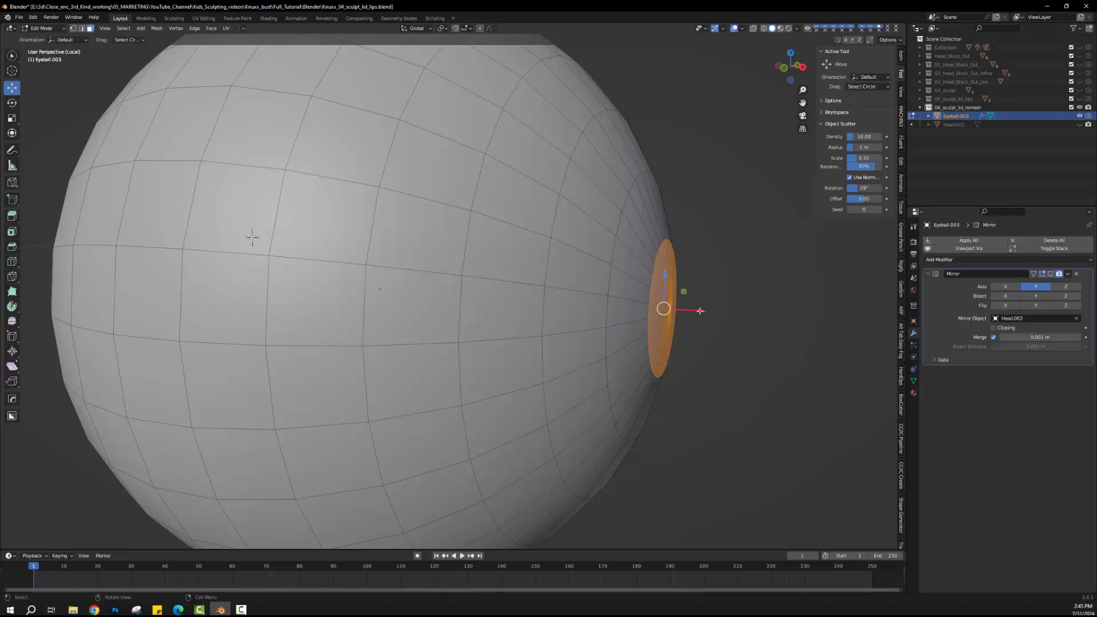
middle_click_drag(707, 315, 655, 366)
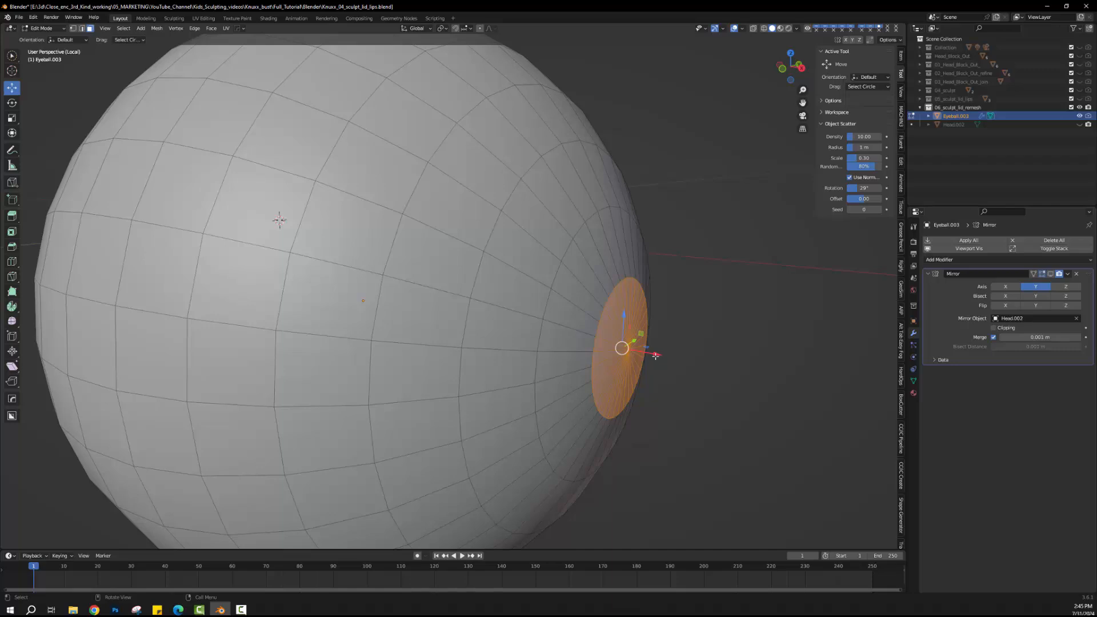
middle_click_drag(662, 363, 665, 356)
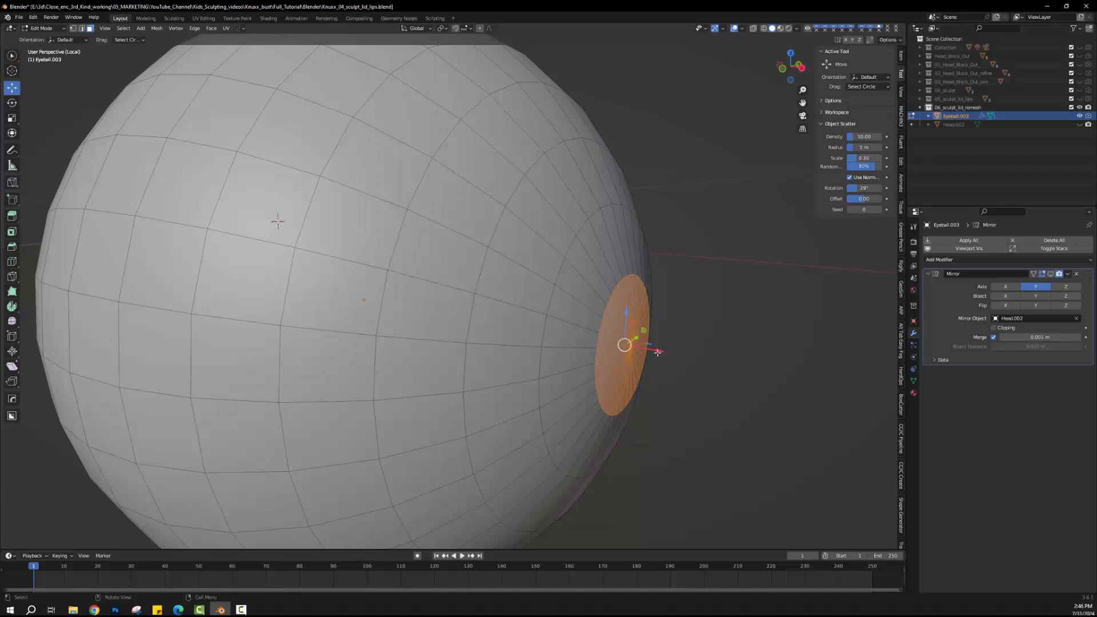
left_click_drag(657, 353, 612, 344)
mouse_move(683, 372)
middle_mouse_down()
mouse_move(560, 372)
mouse_move(551, 363)
mouse_move(623, 354)
mouse_move(672, 369)
middle_mouse_up()
scroll(660, 357, "up", 2)
scroll(671, 368, "down", 2)
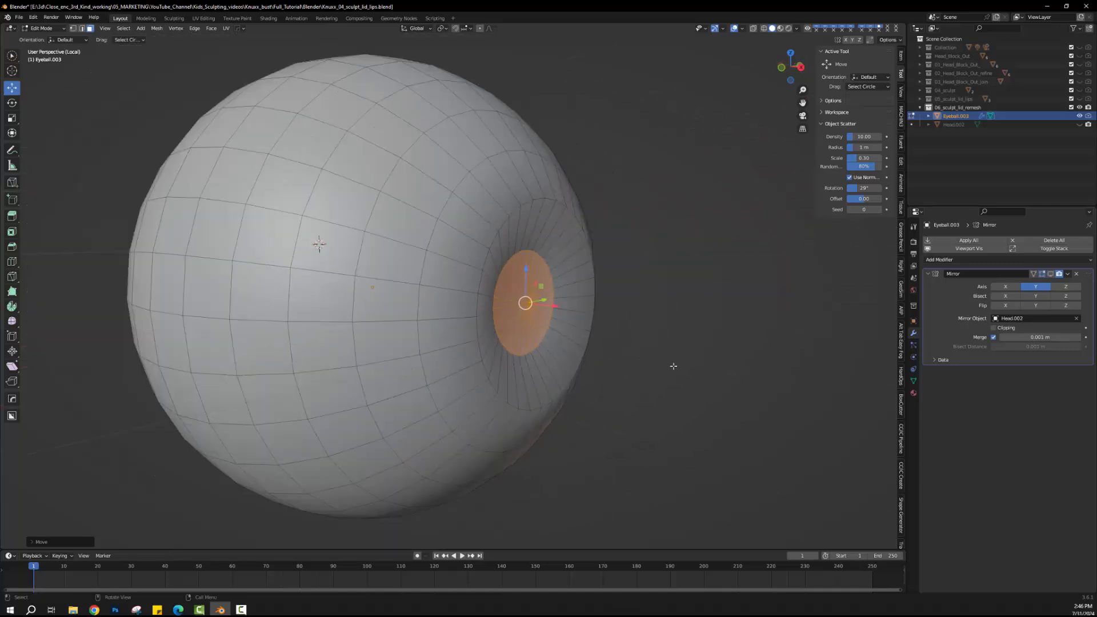
scroll(650, 343, "up", 2)
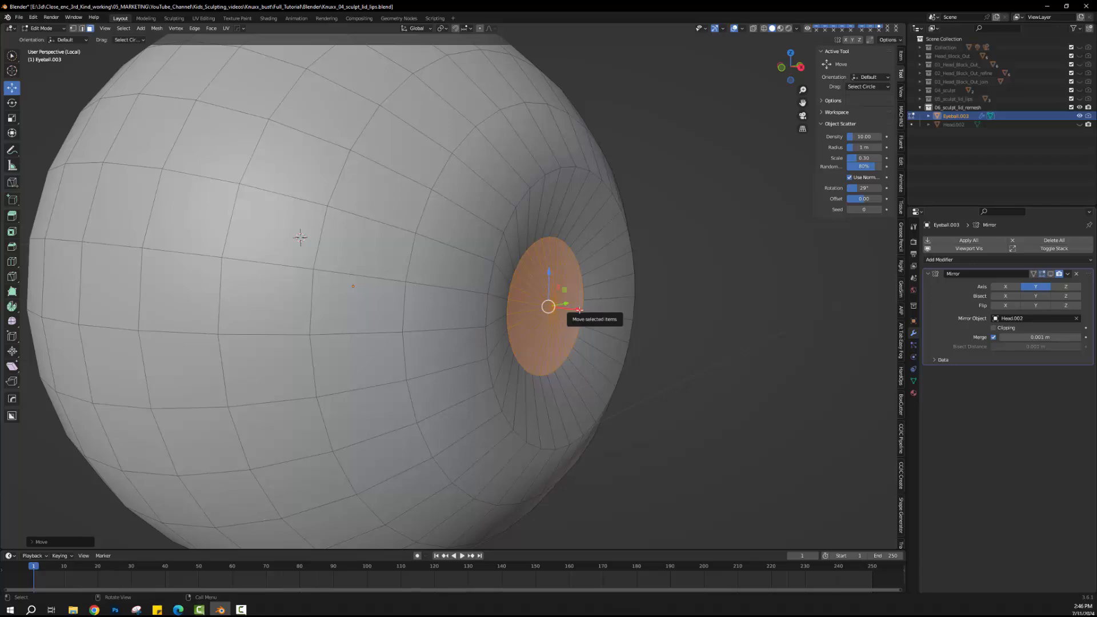
left_click_drag(579, 309, 577, 309)
mouse_move(614, 340)
middle_mouse_down()
mouse_move(600, 343)
mouse_move(608, 347)
middle_mouse_up()
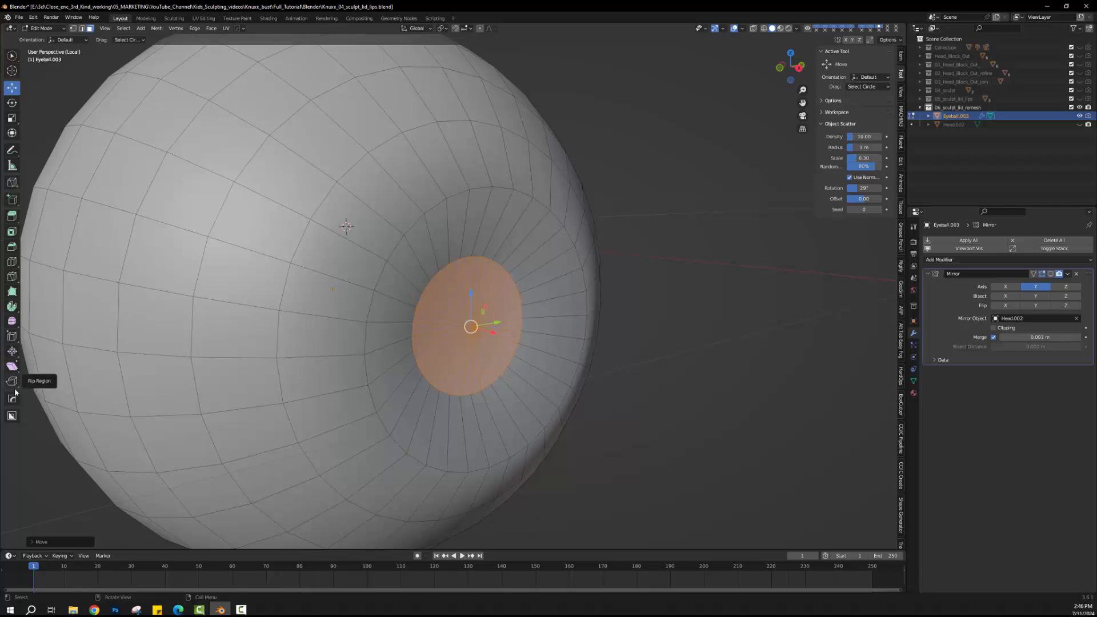
Step: Extrude the recessed faces about 0.053 m into the eyeball along their normal to form the pupil hole
left_click(12, 218)
middle_click_drag(492, 332, 541, 319)
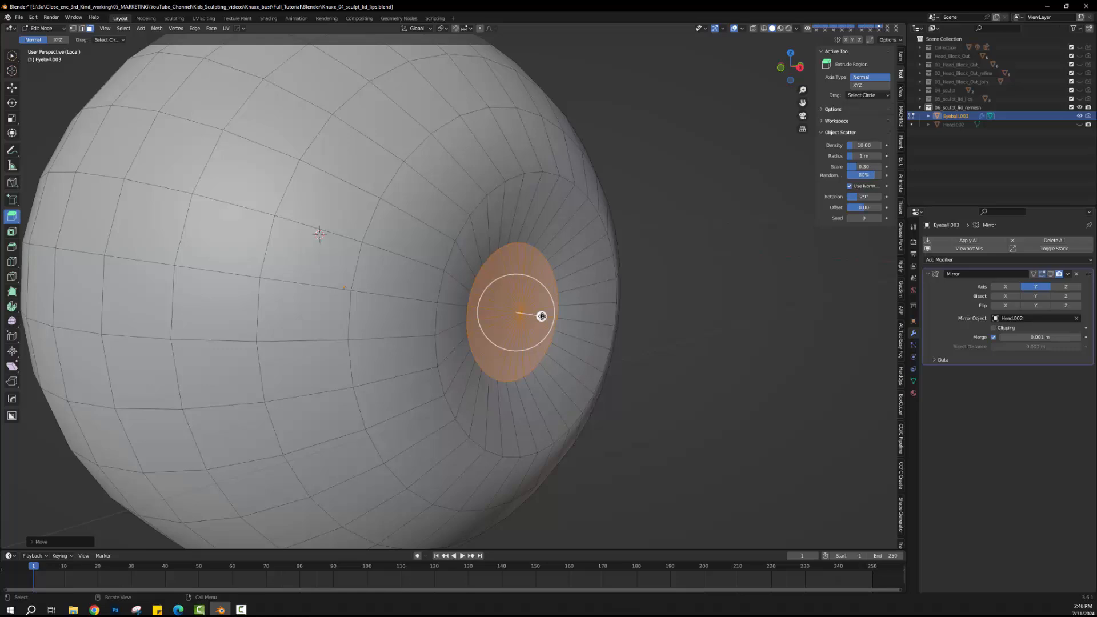
left_click_drag(542, 316, 495, 316)
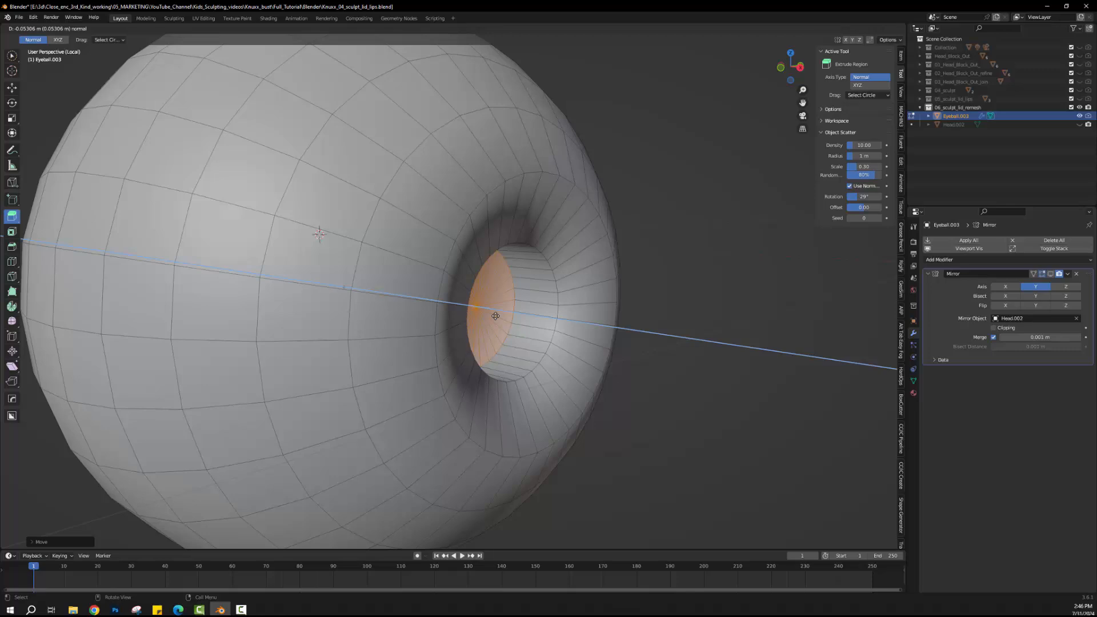
left_click_drag(496, 316, 496, 316)
middle_click_drag(495, 316, 456, 314)
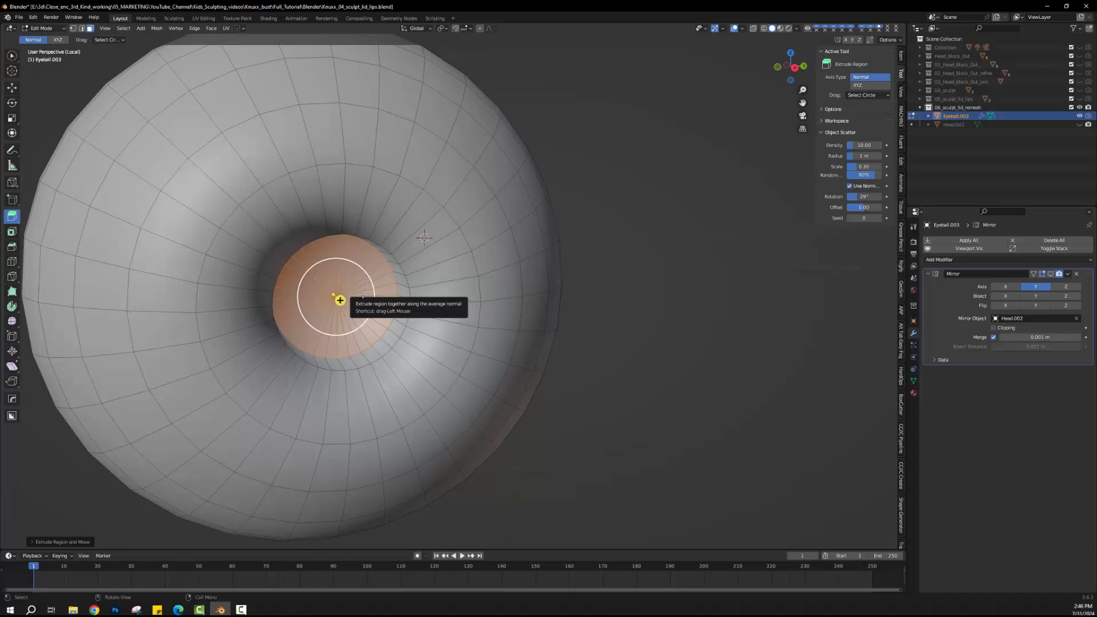
Step: Scale the extruded faces at the bottom of the pupil hole up slightly to widen it
key("s")
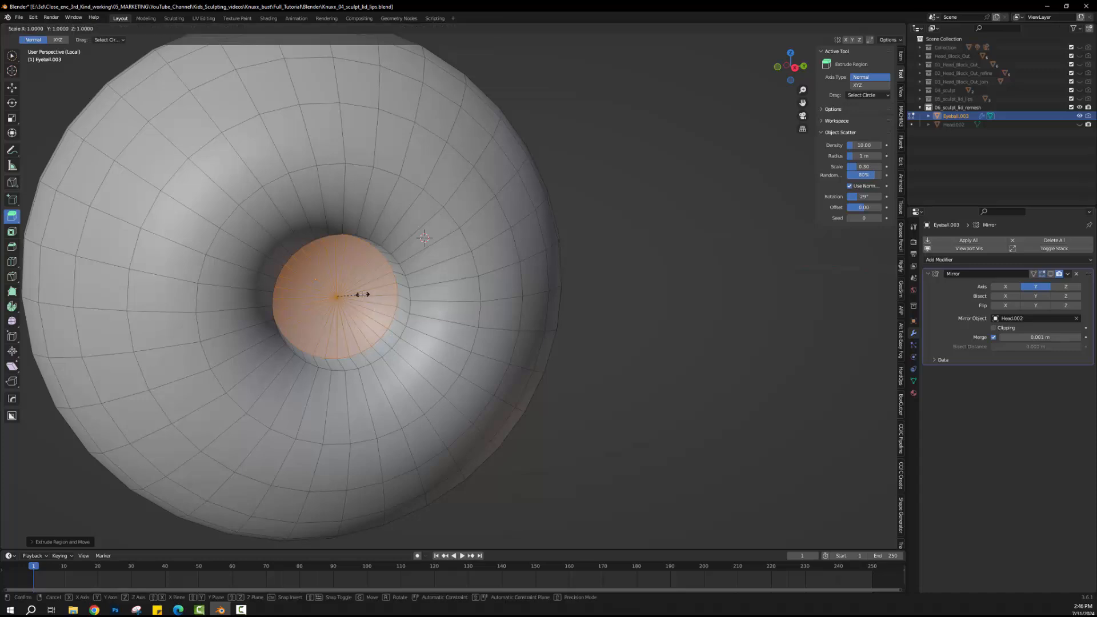
left_click(393, 291)
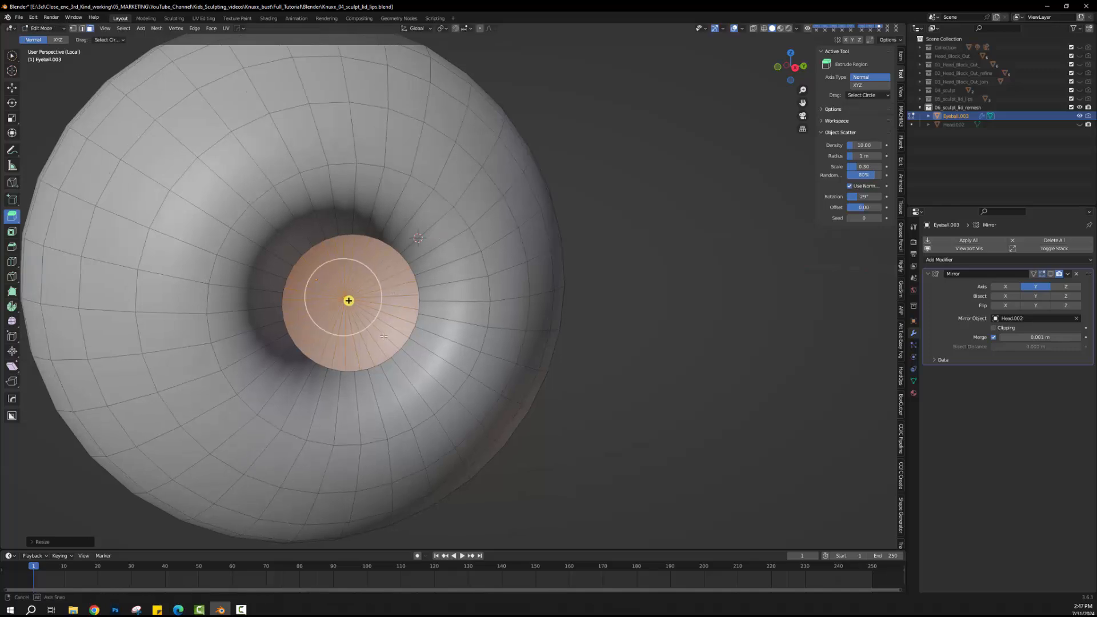
middle_click_drag(343, 299, 360, 340)
scroll(405, 341, "down", 1)
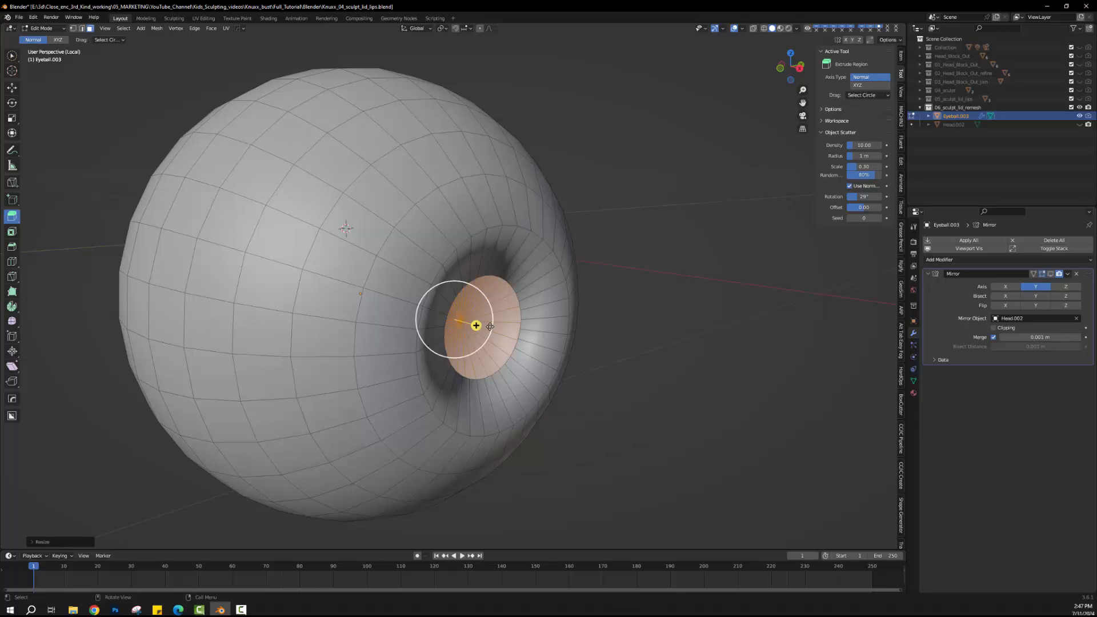
middle_click_drag(307, 282, 267, 275)
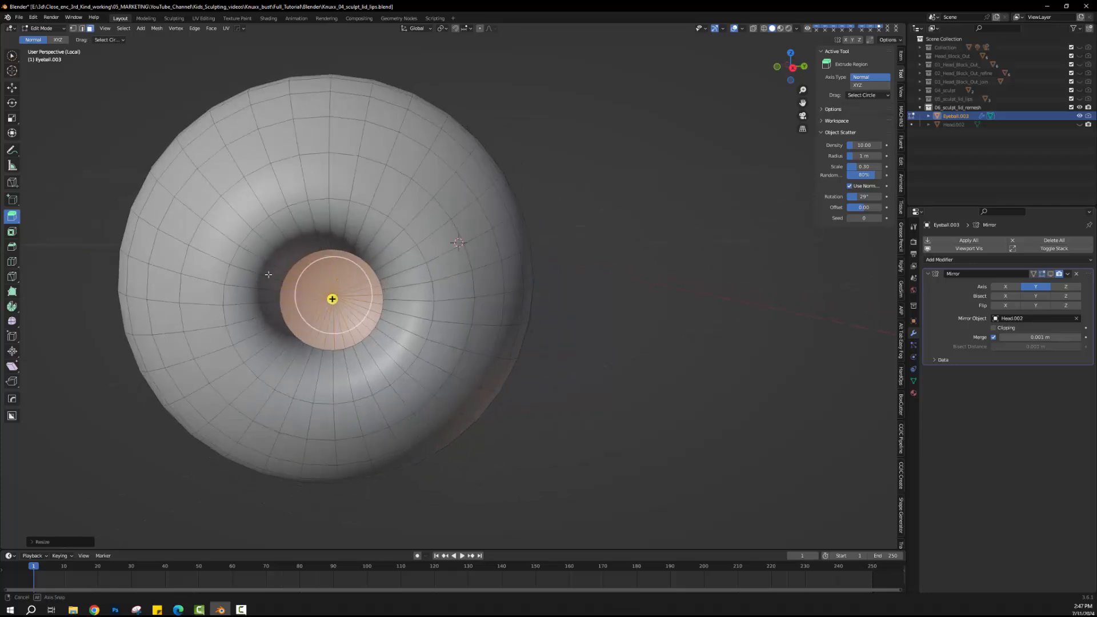
middle_click_drag(448, 257, 478, 260)
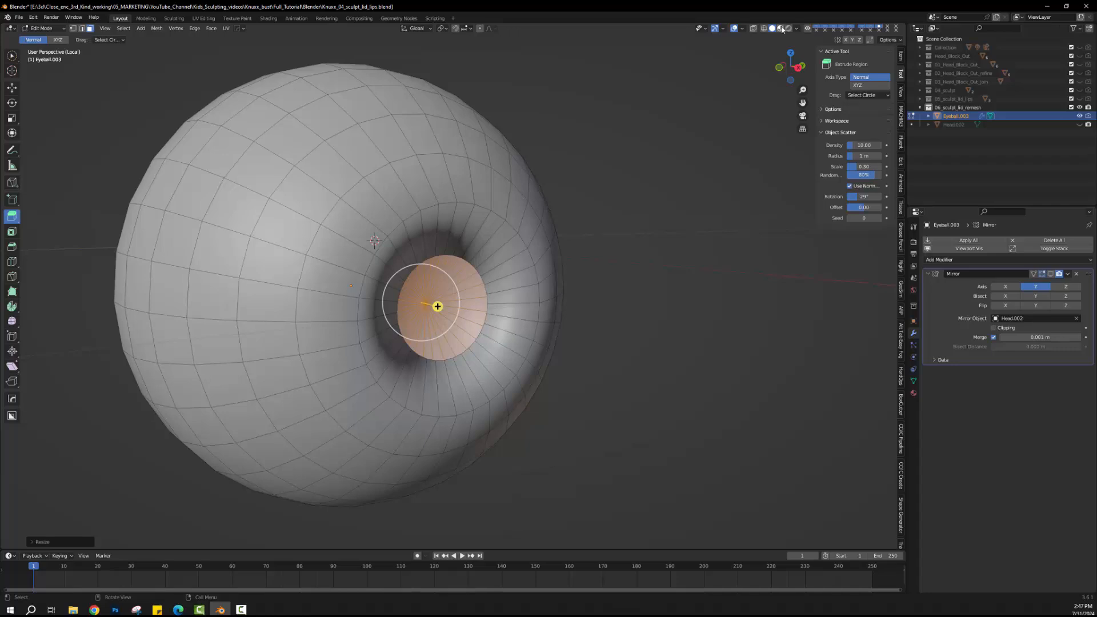
Step: Switch the viewport shading to Material Preview for the eyeball
key("z")
scroll(657, 236, "down", 3)
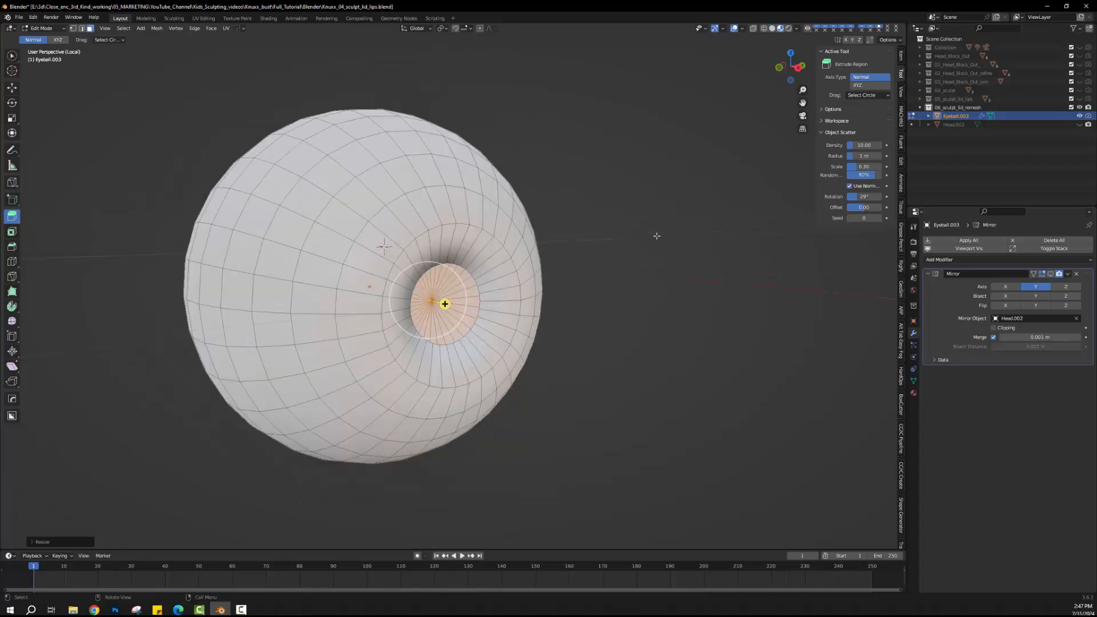
scroll(640, 238, "up", 3)
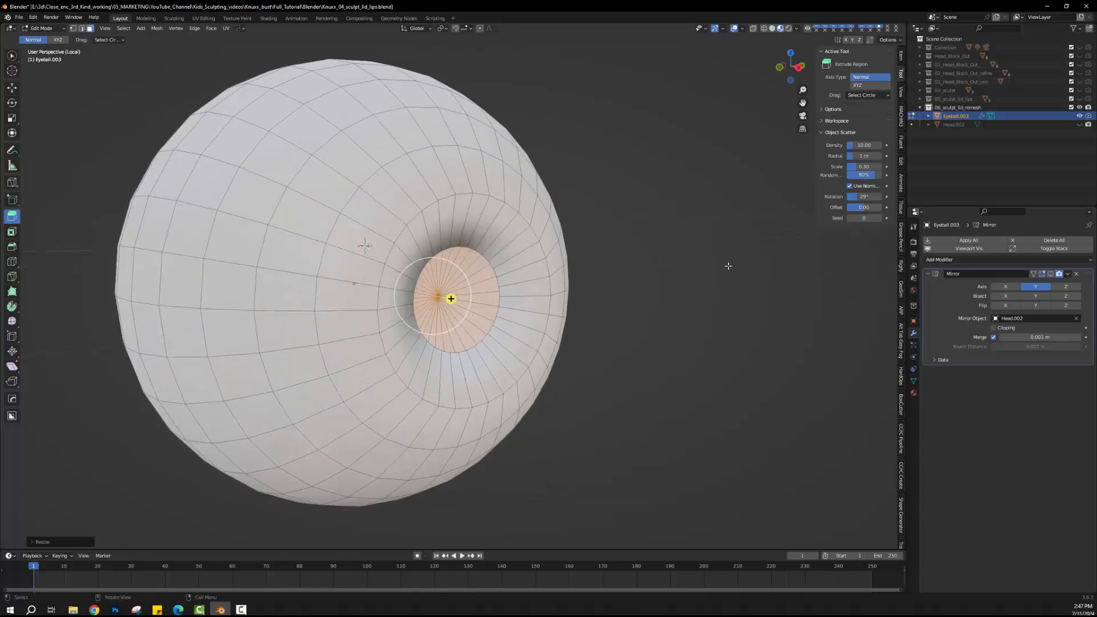
Step: Add a material slot with a new material to the eyeball and name it interior
left_click(914, 393)
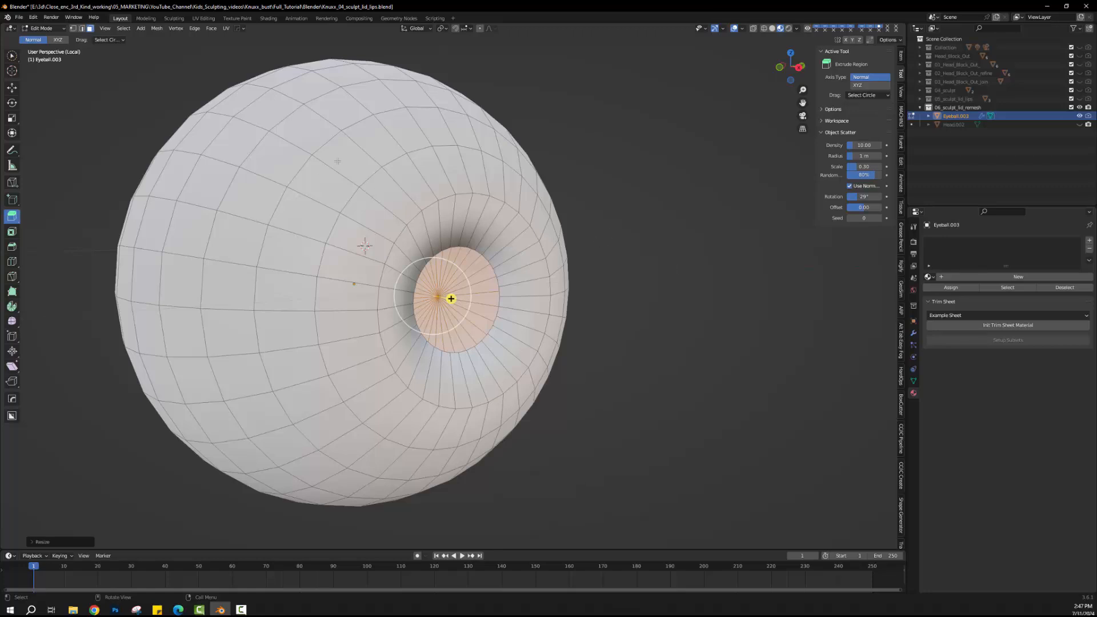
left_click(1090, 242)
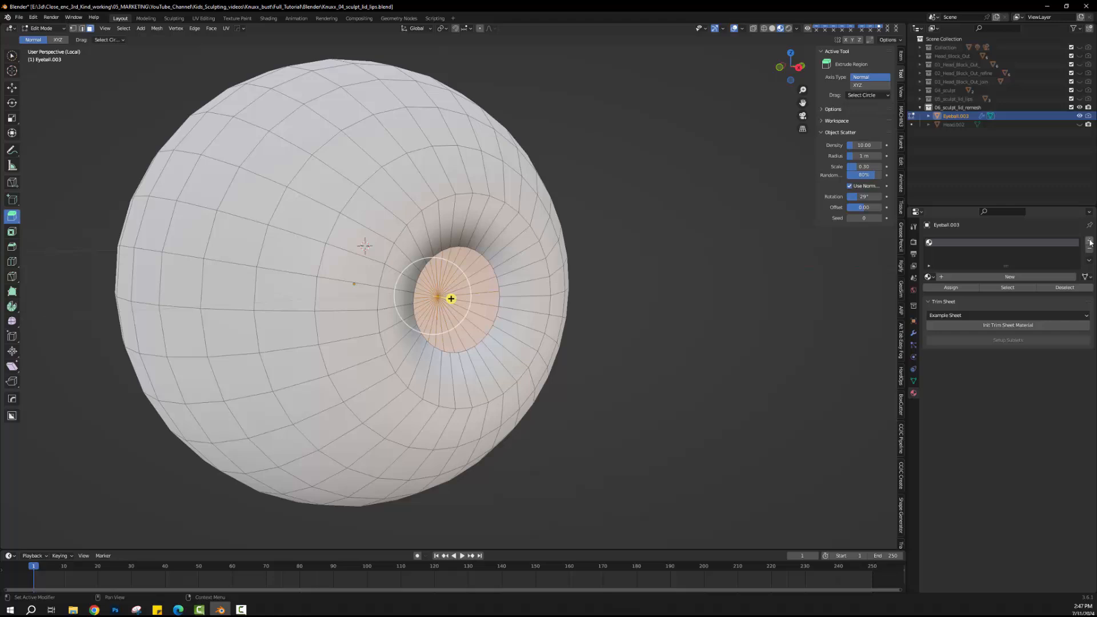
left_click(969, 279)
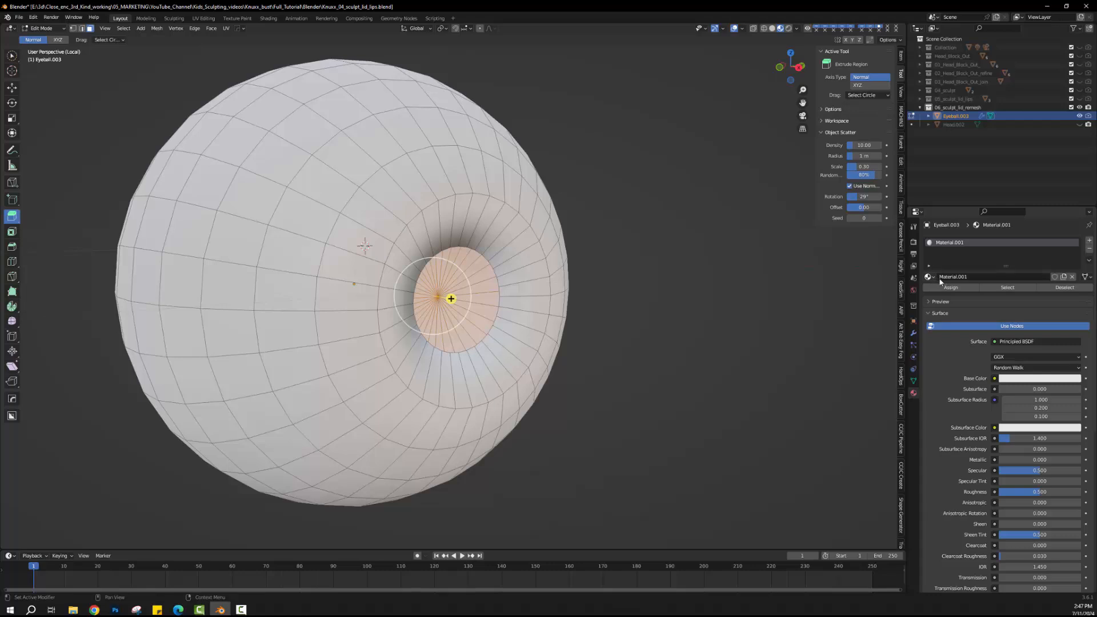
double_click(944, 278)
left_click(940, 277)
type("interior")
key("BackSpace")
key("BackSpace")
key("BackSpace")
key("BackSpace")
key("BackSpace")
key("BackSpace")
key("BackSpace")
key("BackSpace")
key("BackSpace")
key("BackSpace")
key("BackSpace")
key("BackSpace")
key("BackSpace")
type("r")
key("Return")
Step: Set the interior material's base color to black
middle_click_drag(448, 297, 422, 246)
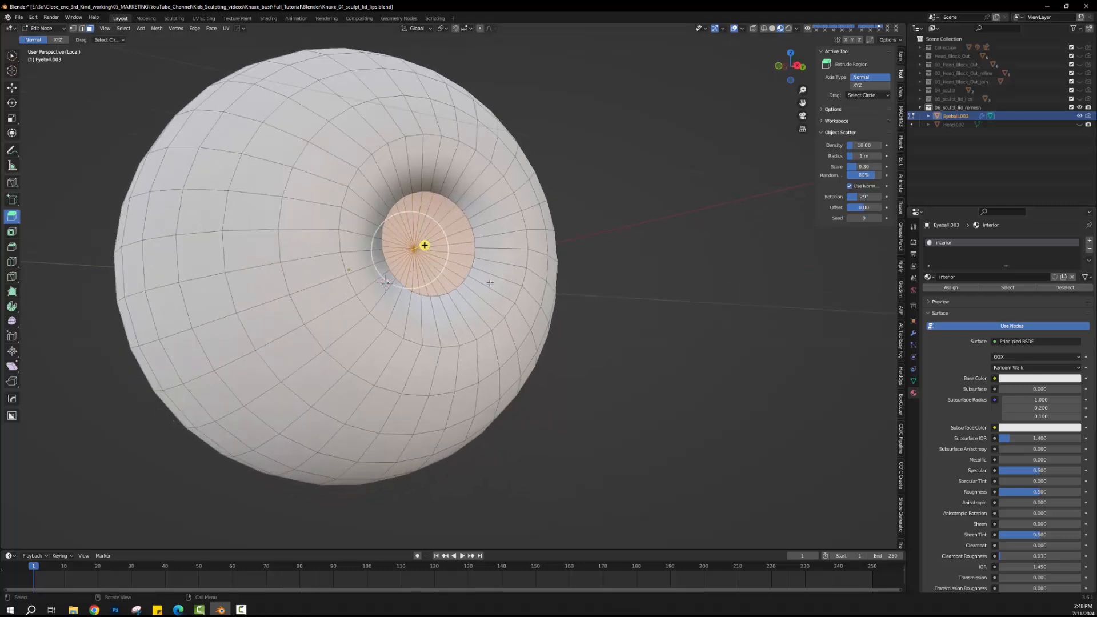
scroll(422, 245, "up", 3)
middle_click_drag(491, 284, 537, 320)
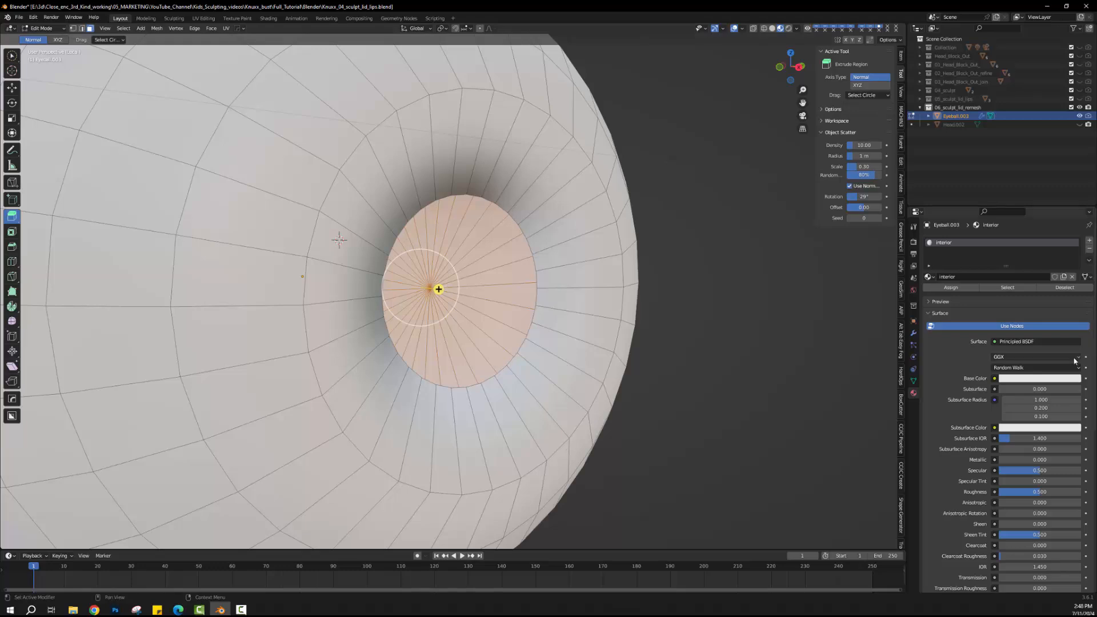
left_click(1027, 379)
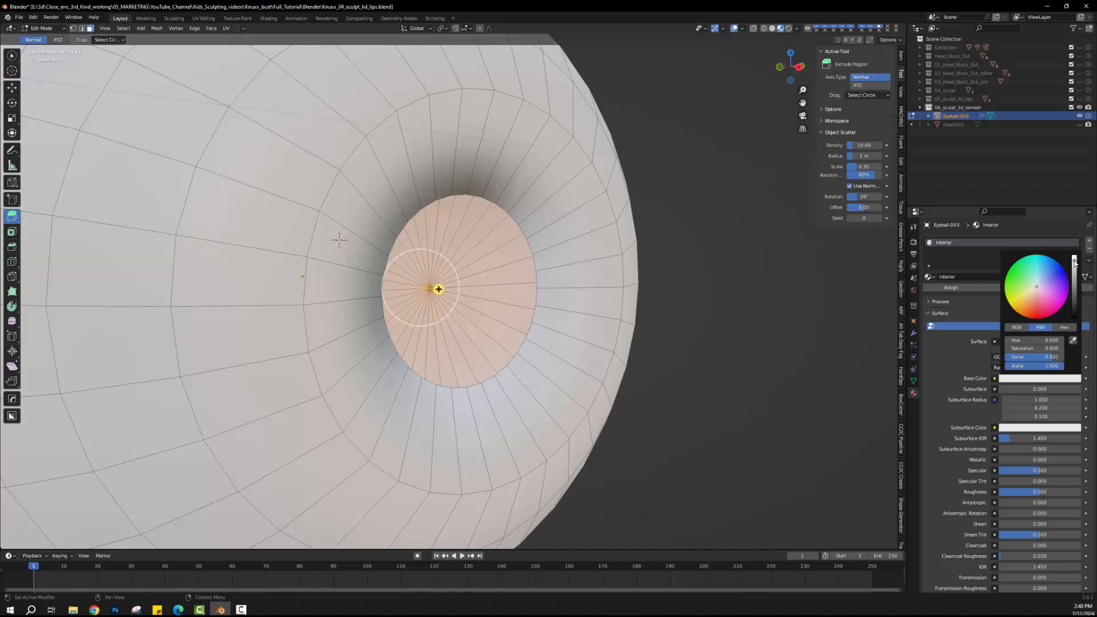
left_click_drag(1075, 261, 1075, 318)
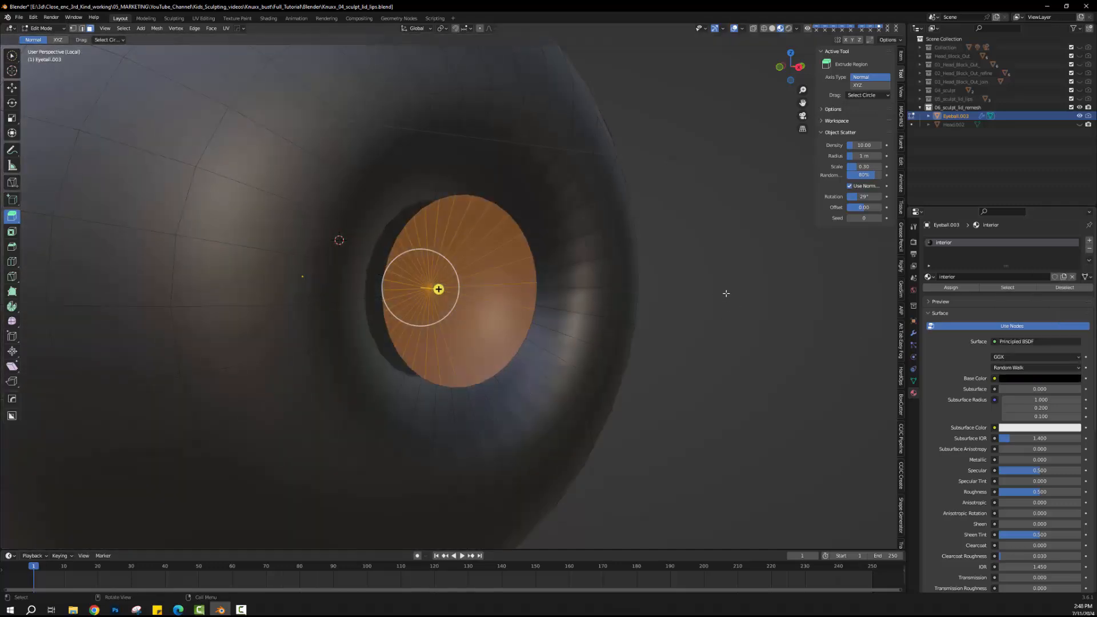
Step: Invert the face selection so all eyeball faces except the pupil hole's bottom and walls are chosen for a separate material
mouse_move(730, 293)
middle_mouse_down()
mouse_move(701, 294)
mouse_move(734, 306)
middle_mouse_up()
scroll(706, 292, "down", 3)
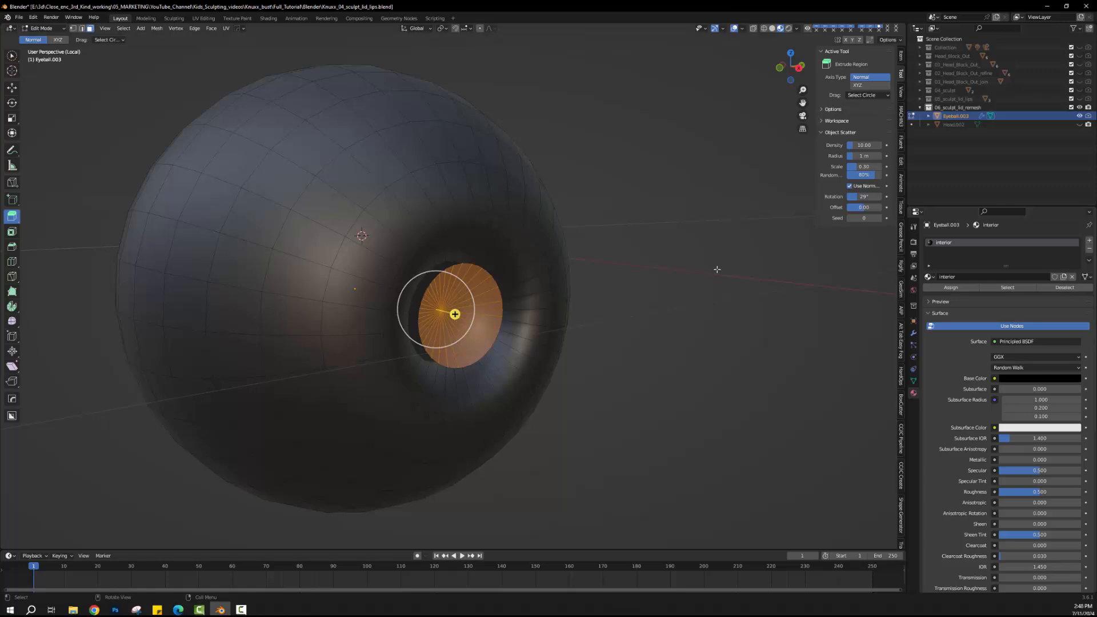
left_click(718, 269)
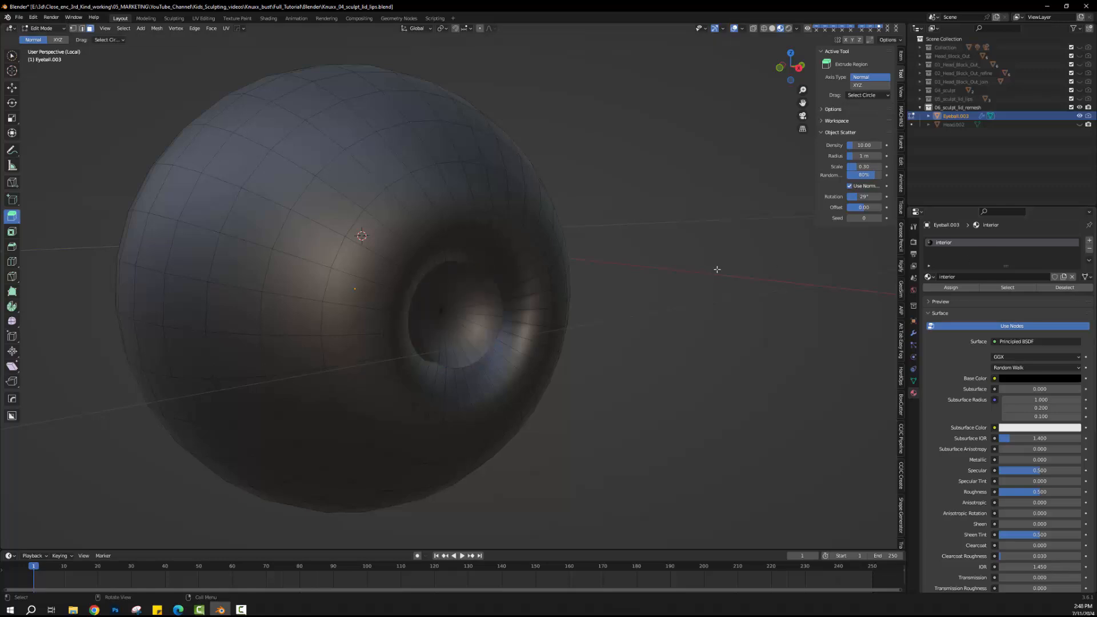
key("ctrl+z")
middle_click_drag(669, 296, 700, 284)
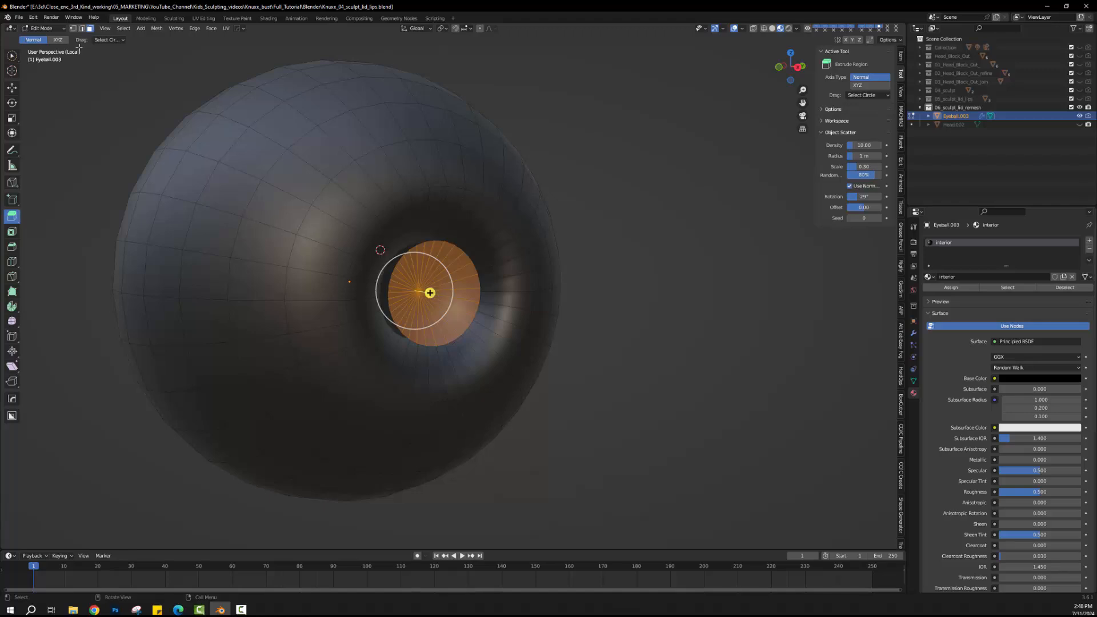
left_click(123, 29)
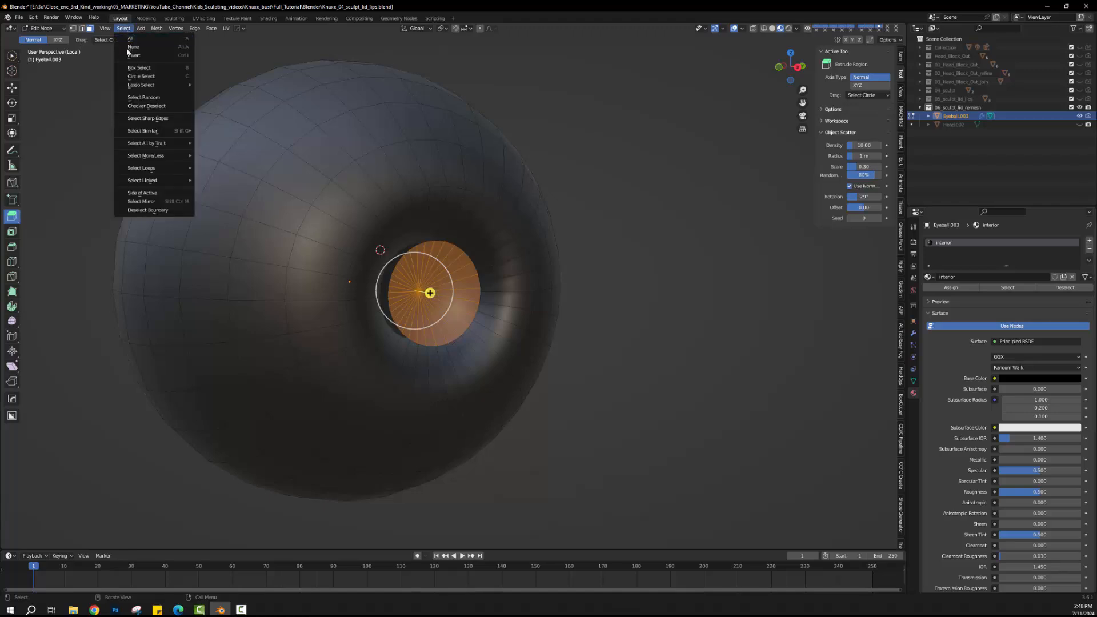
left_click(130, 57)
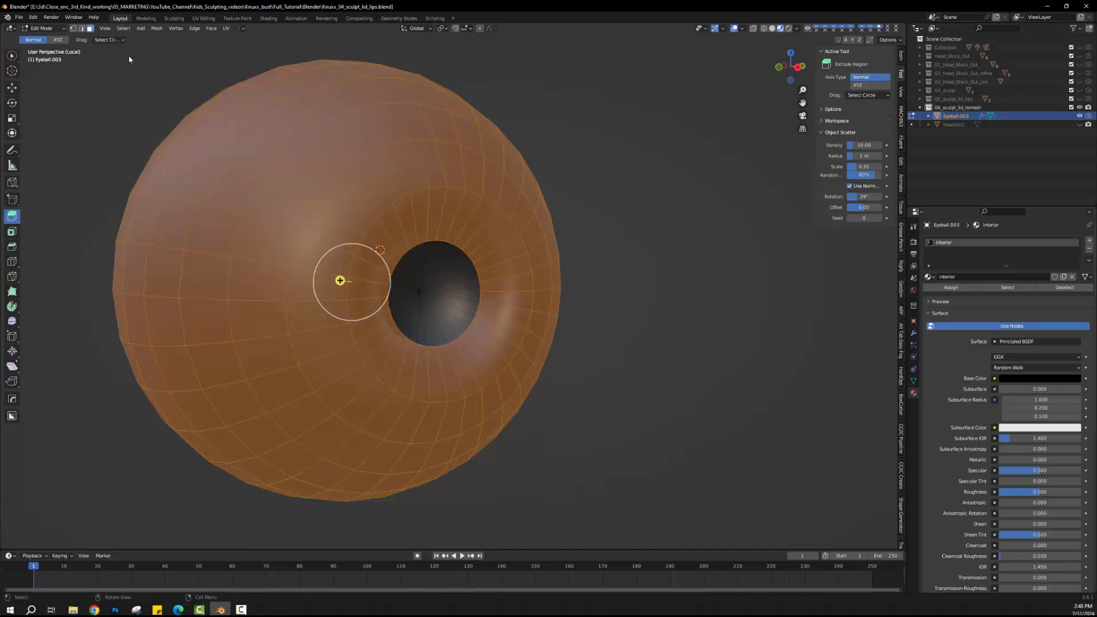
Step: Add a second material slot with a new material to the eyeball
middle_click_drag(340, 280, 345, 284)
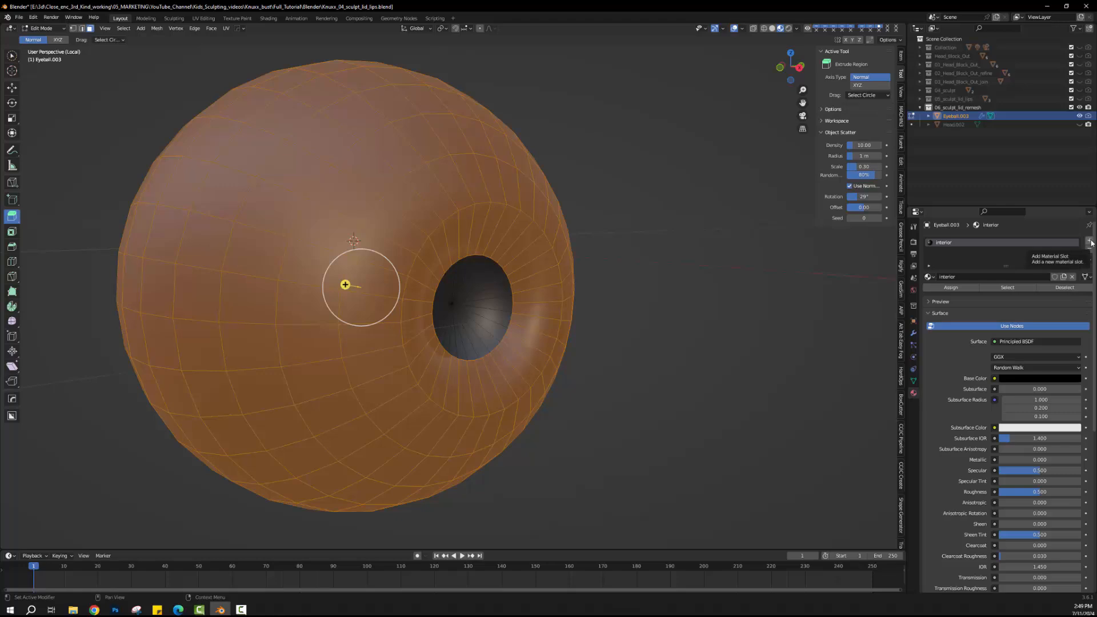
left_click(1090, 242)
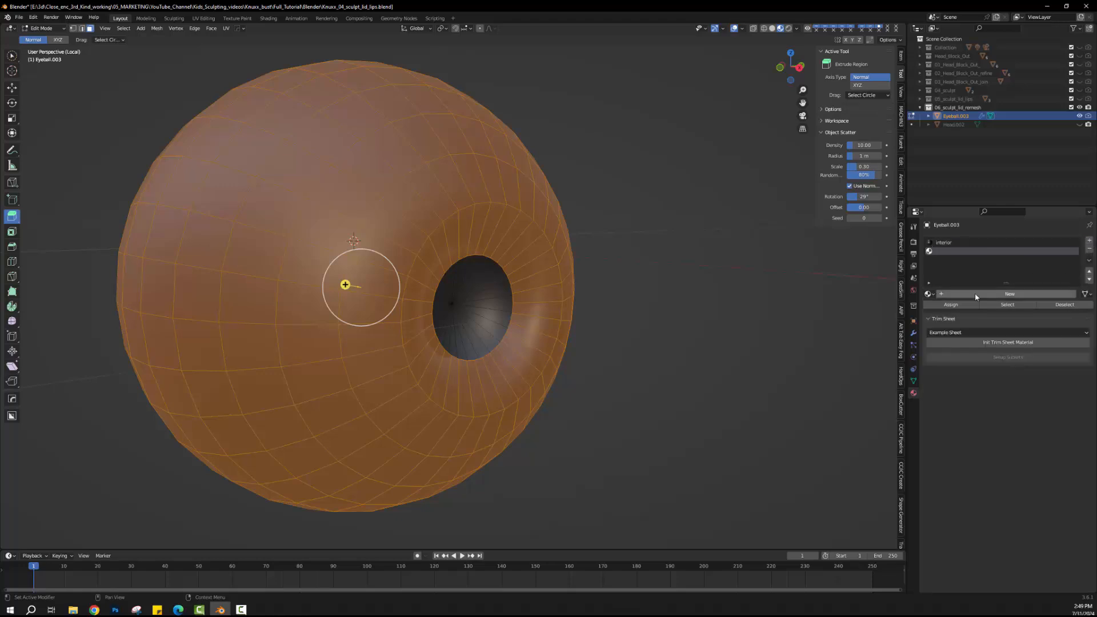
left_click(998, 295)
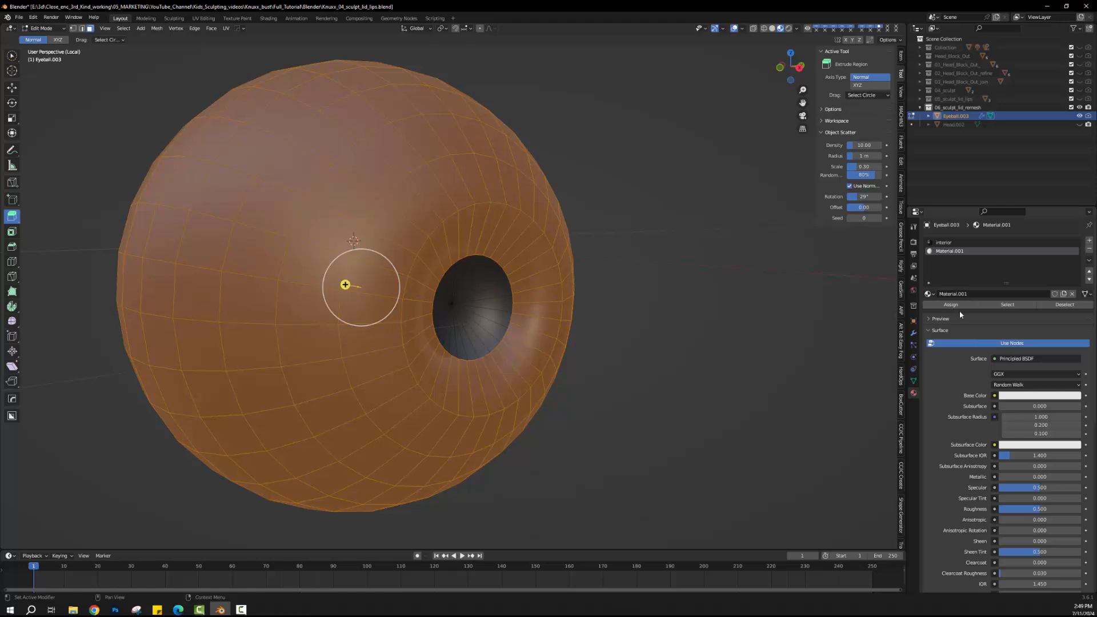
left_click(973, 295)
type("eclerar")
key("Return")
key("ctrl+z")
Step: Name the second material sclera and assign it to the selected eyeball faces
left_click(973, 293)
type("sclera")
key("Return")
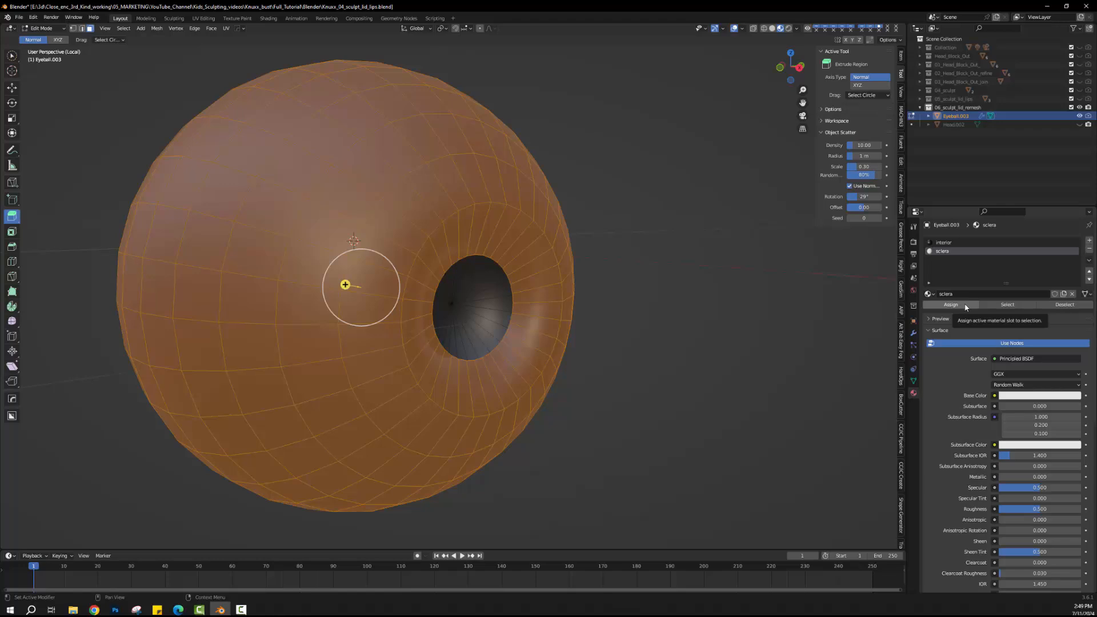
left_click(966, 305)
scroll(588, 363, "down", 3)
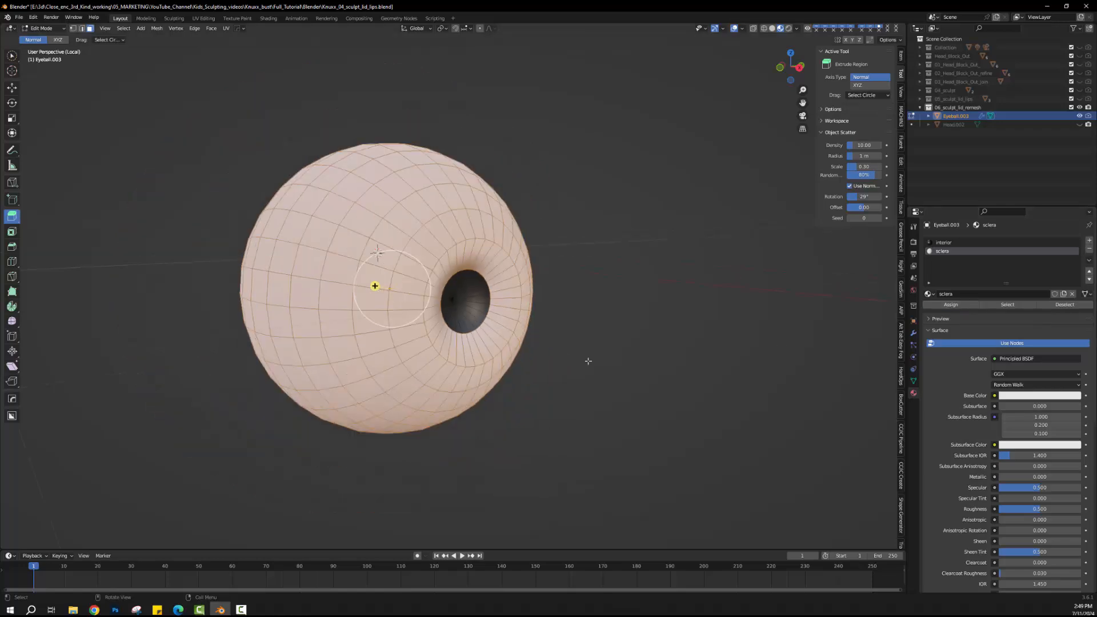
Step: Clear the selection and use Circle Select to select the full ring of faces around the pupil hole
scroll(626, 345, "up", 2)
key("alt+a")
middle_click_drag(654, 341, 688, 343)
scroll(695, 345, "up", 1)
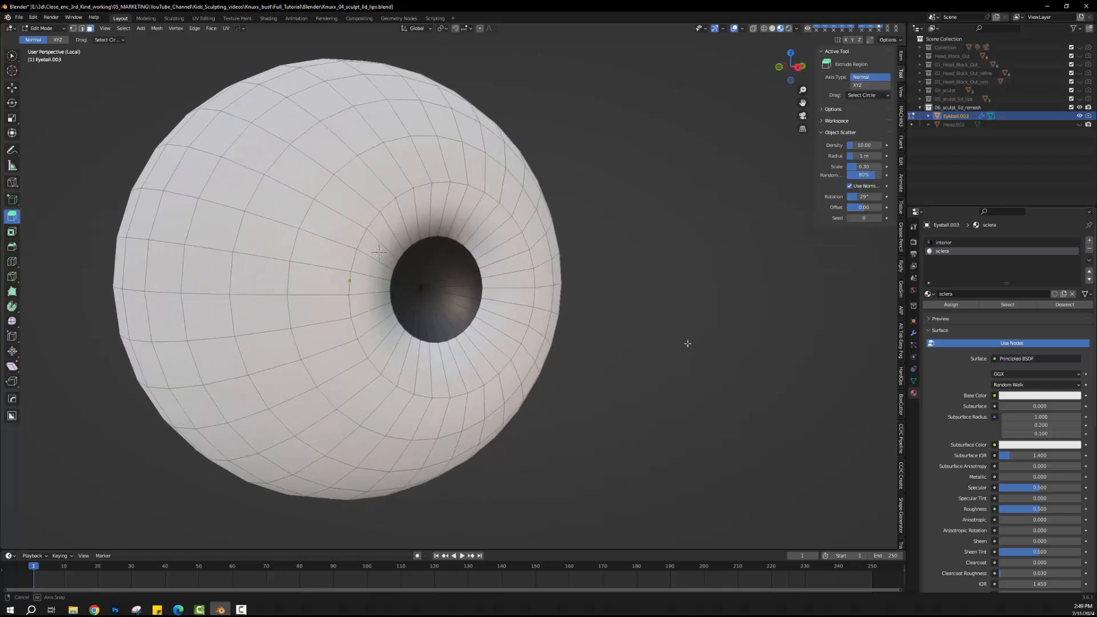
middle_click_drag(588, 272, 399, 242)
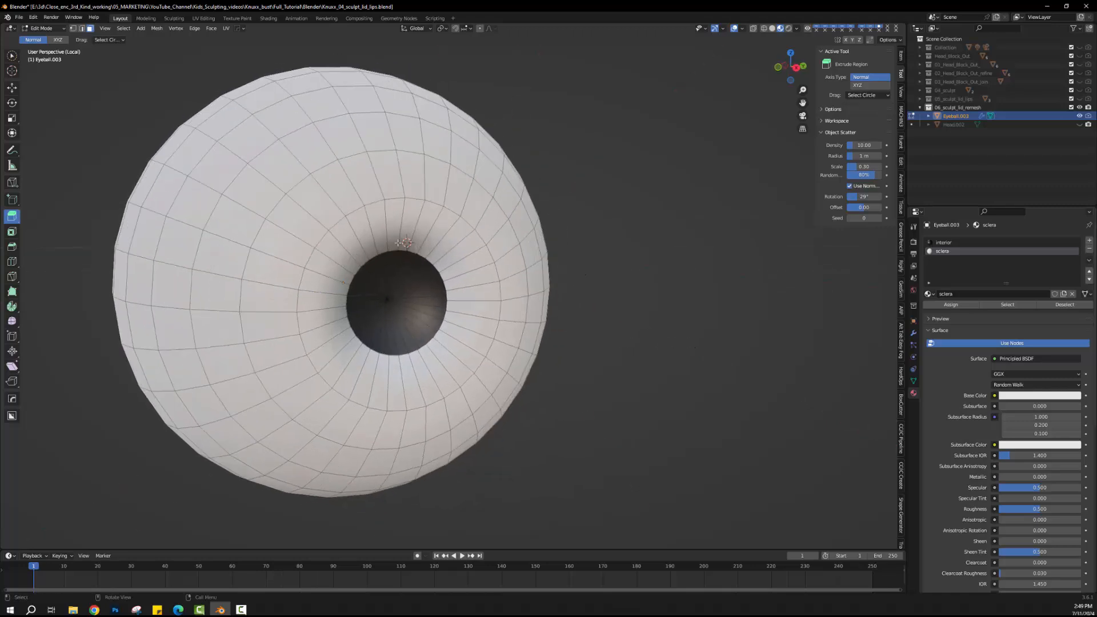
left_click(11, 56)
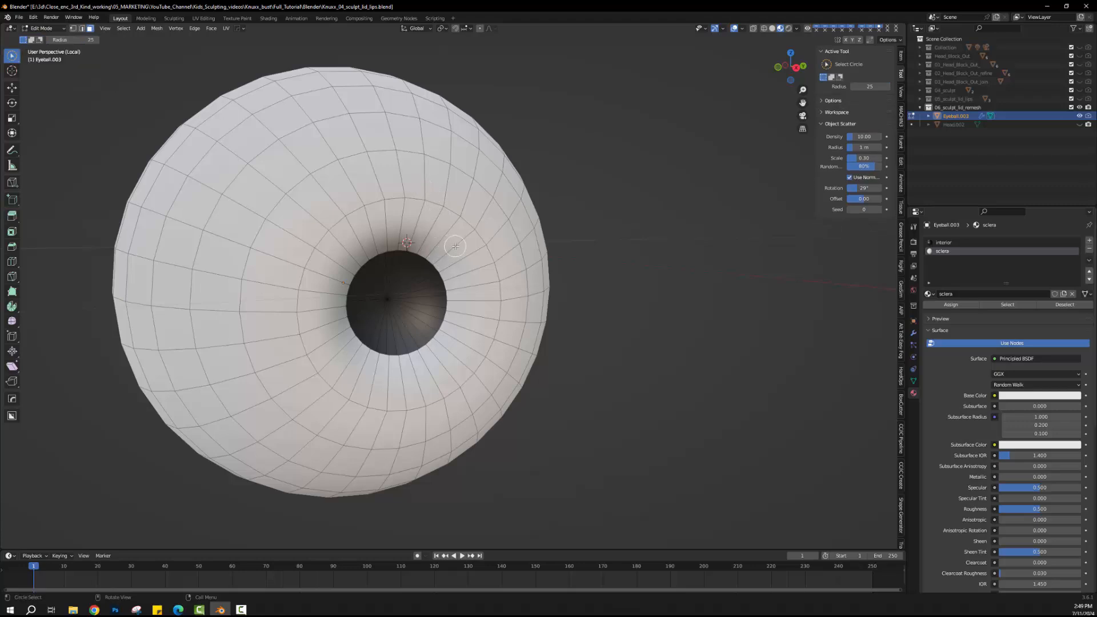
mouse_move(457, 243)
left_mouse_down()
mouse_move(415, 245)
mouse_move(410, 224)
mouse_move(321, 305)
mouse_move(329, 338)
left_mouse_up()
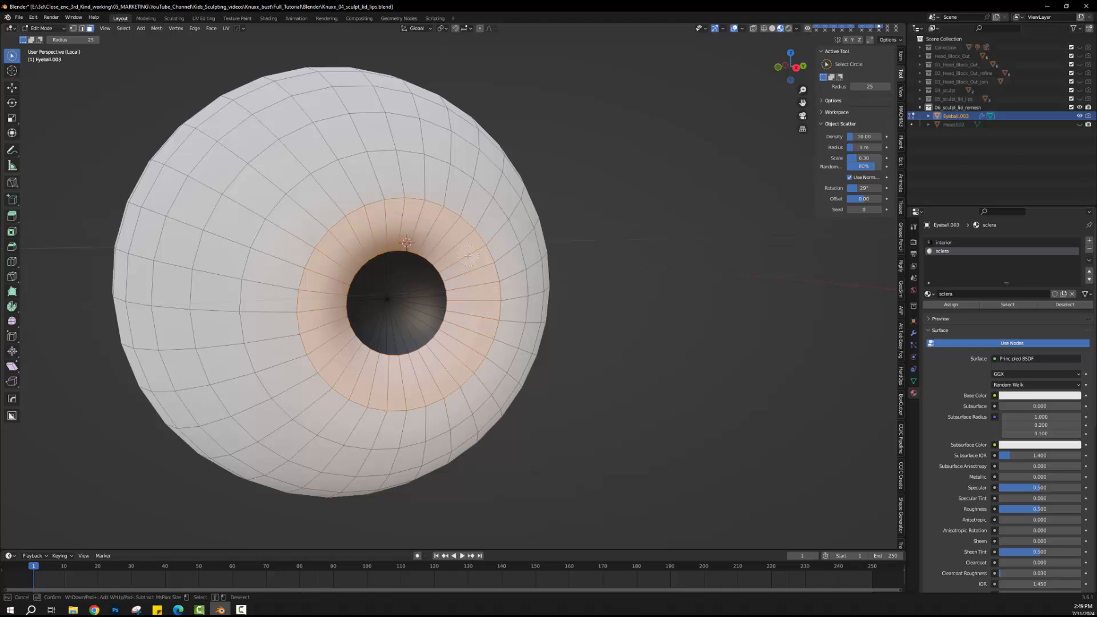
left_click_drag(467, 255, 468, 256)
Step: Add a third material slot with a new material and name it iris
mouse_move(460, 263)
middle_mouse_down()
mouse_move(490, 280)
mouse_move(461, 293)
mouse_move(423, 289)
mouse_move(632, 274)
middle_mouse_up()
scroll(490, 279, "up", 1)
scroll(583, 272, "down", 3)
scroll(595, 268, "up", 3)
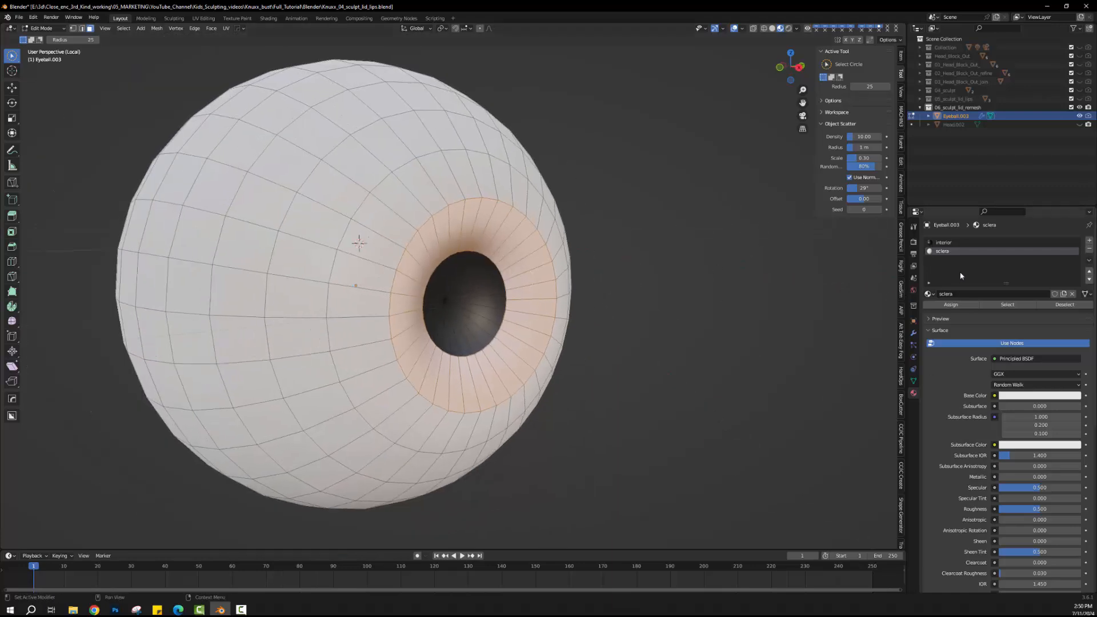
left_click(1091, 242)
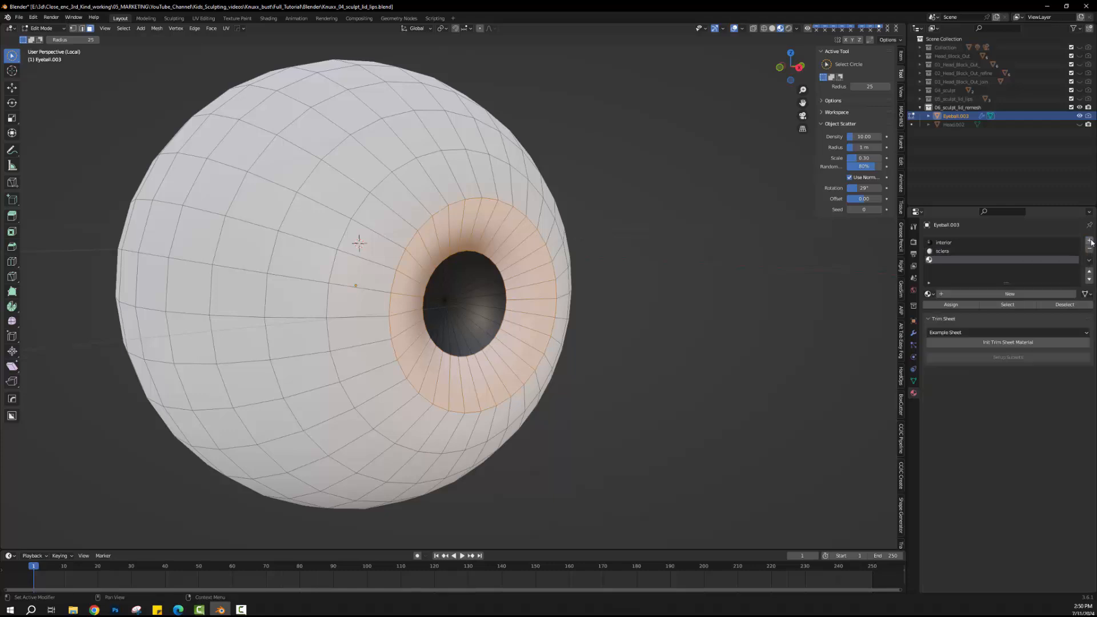
left_click(990, 294)
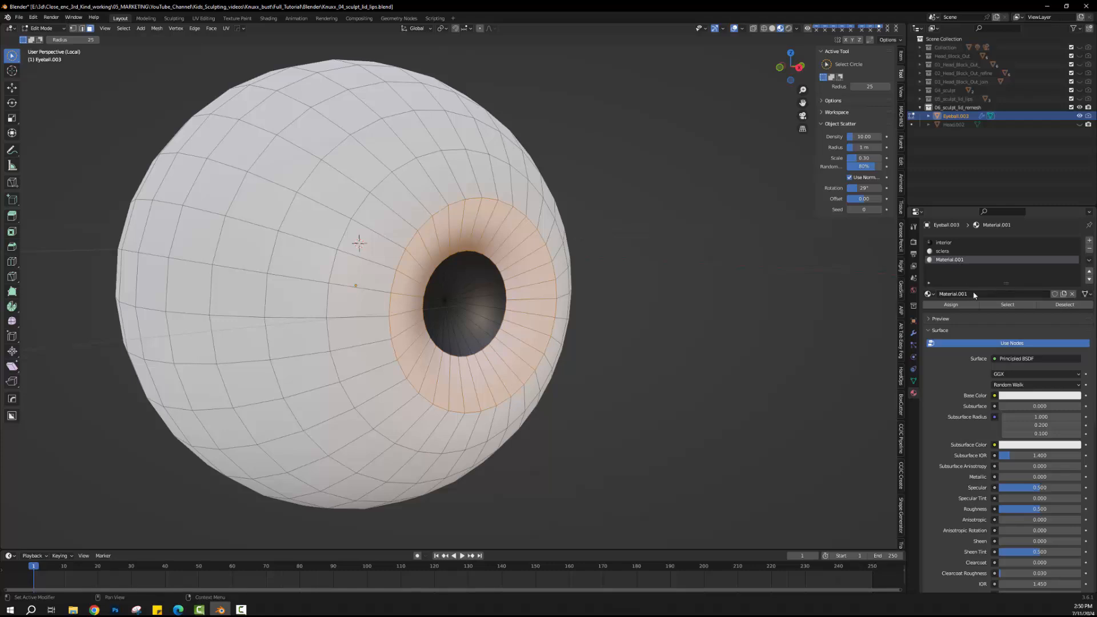
left_click(969, 293)
key("BackSpace")
key("Return")
Step: Assign the iris material to the selected ring of faces and set its base color to a saturated blue
left_click(965, 307)
left_click(1028, 395)
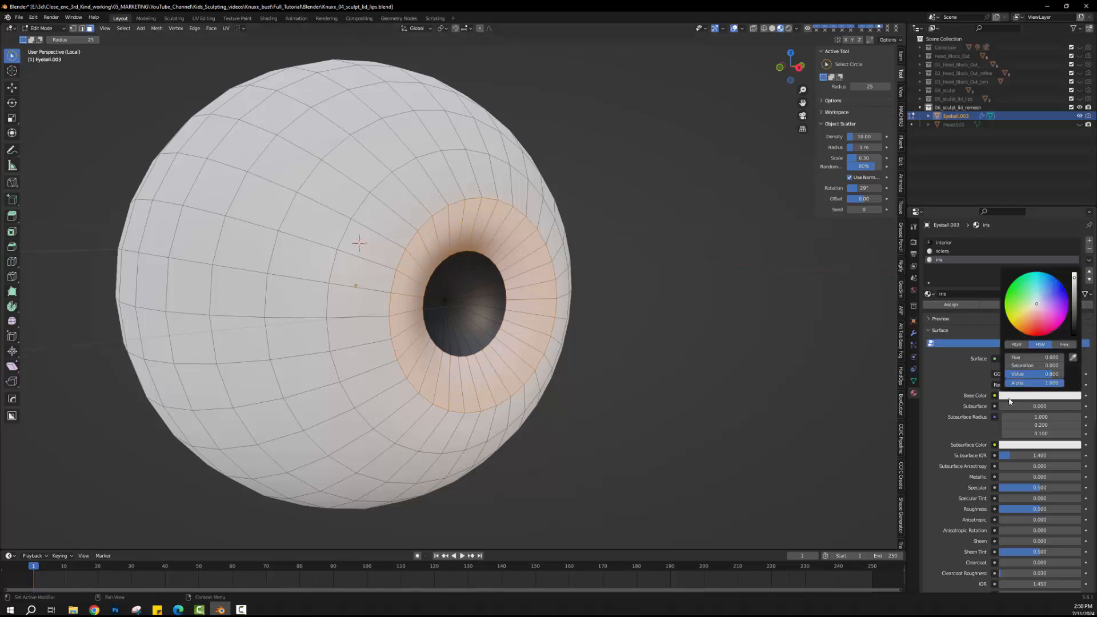
left_click(1036, 395)
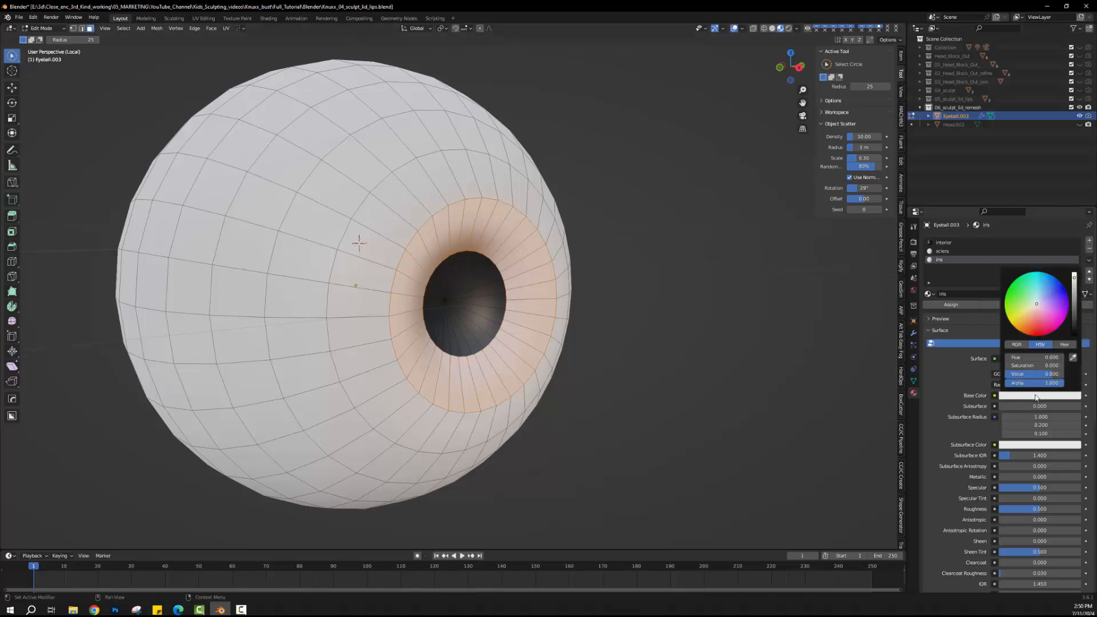
left_click(1048, 279)
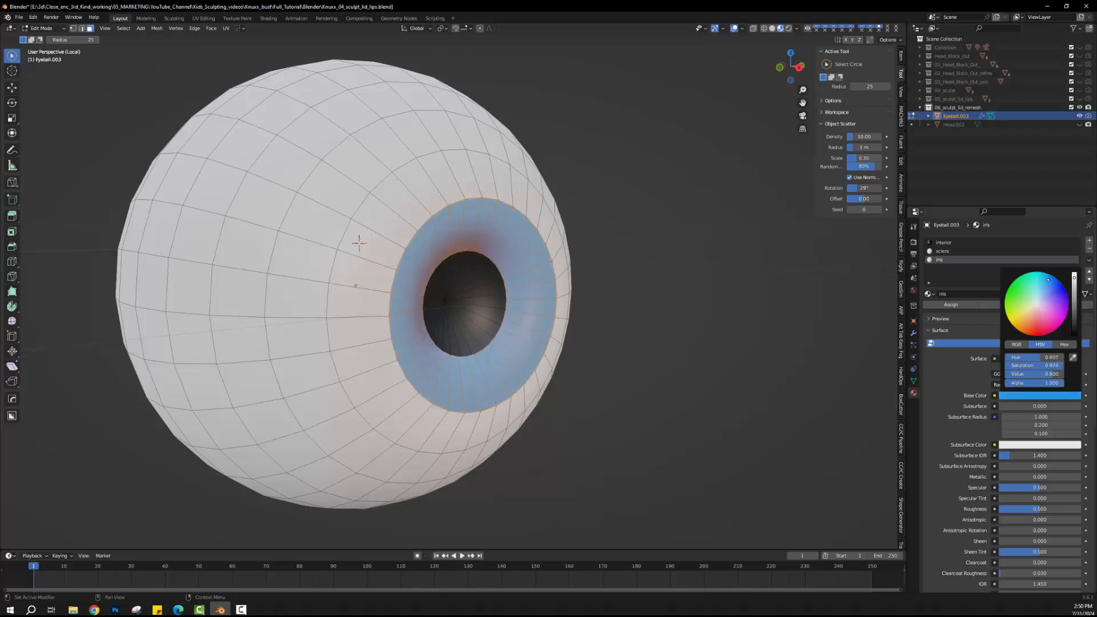
left_click_drag(1050, 282, 1056, 282)
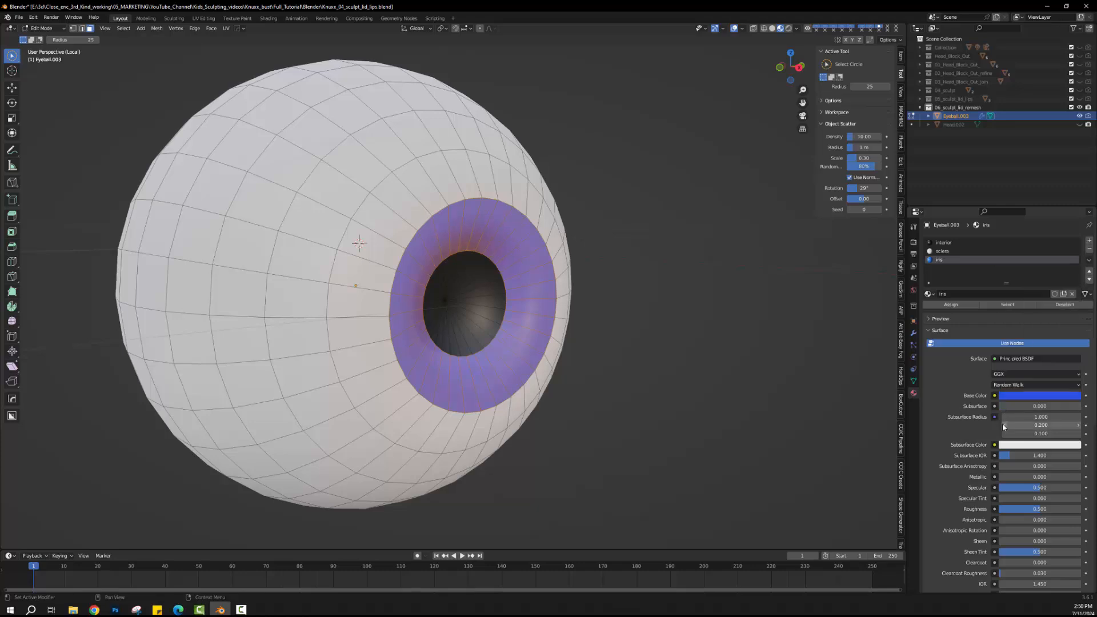
scroll(726, 381, "down", 5)
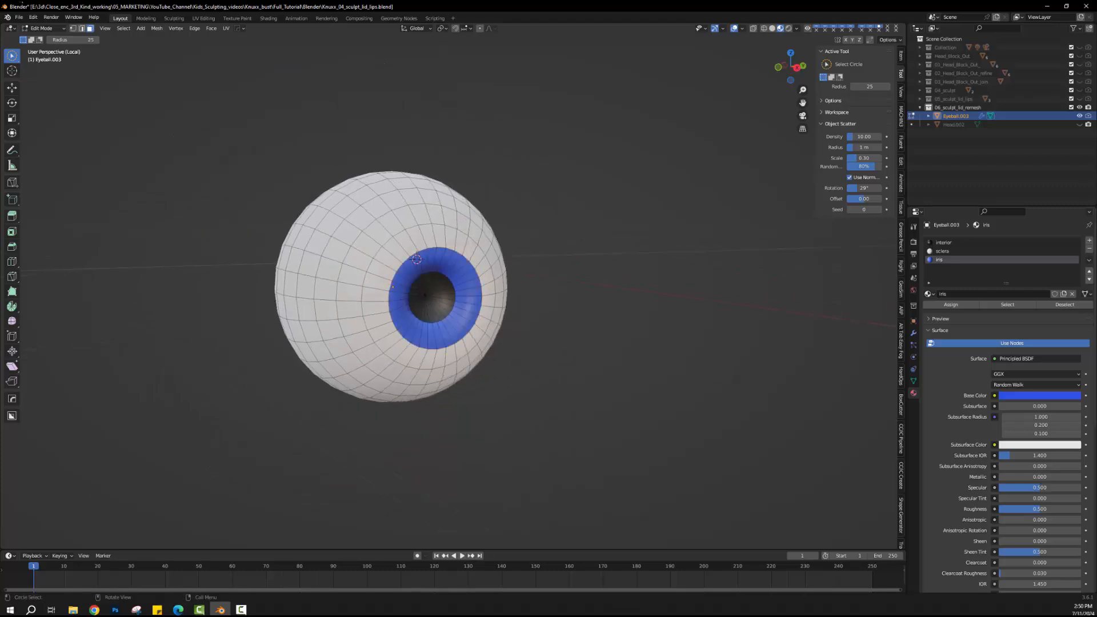
Step: Switch the eyeball from Edit Mode to Object Mode
left_click(38, 28)
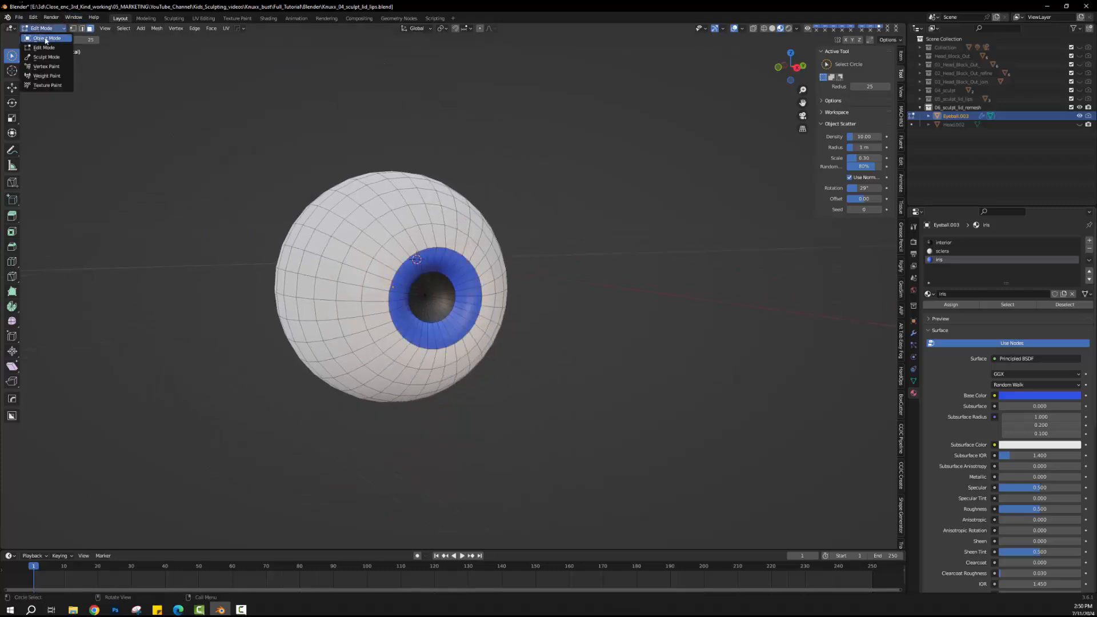
left_click(47, 38)
middle_click_drag(176, 147, 219, 158)
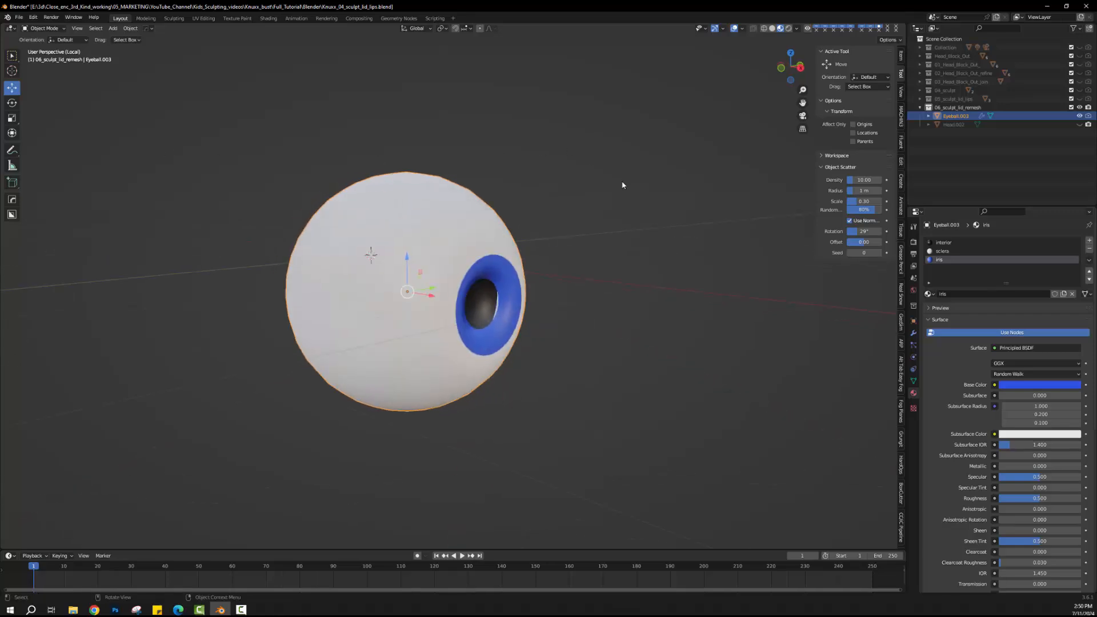
middle_click_drag(622, 183, 594, 203)
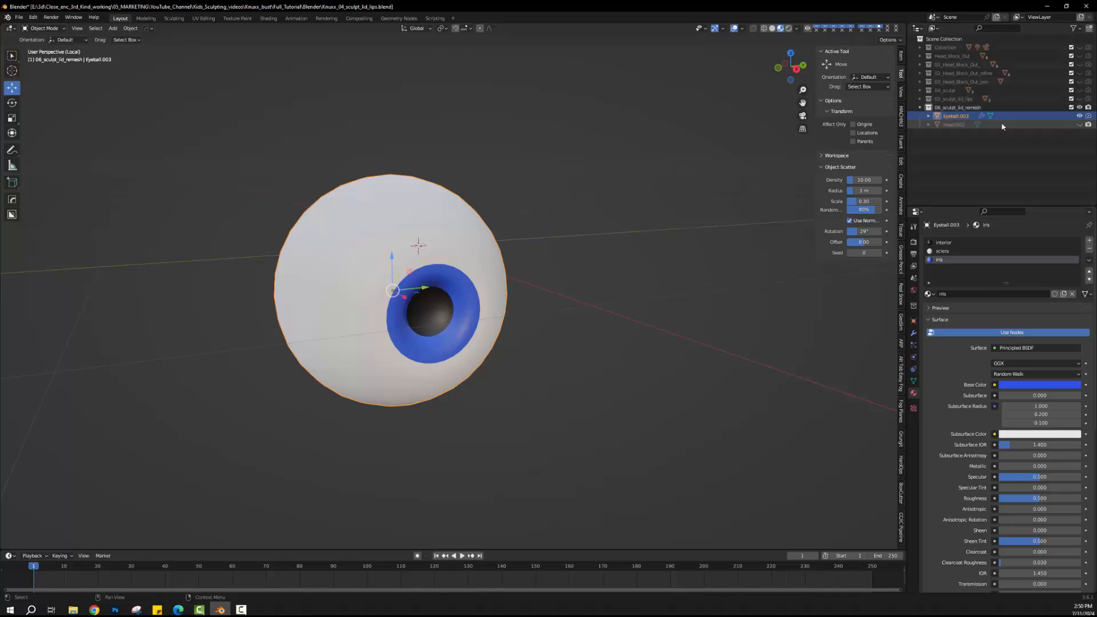
Step: Unhide the Head.002 mesh and turn on viewport display of the eyeball's Mirror modifier
left_click(1079, 125)
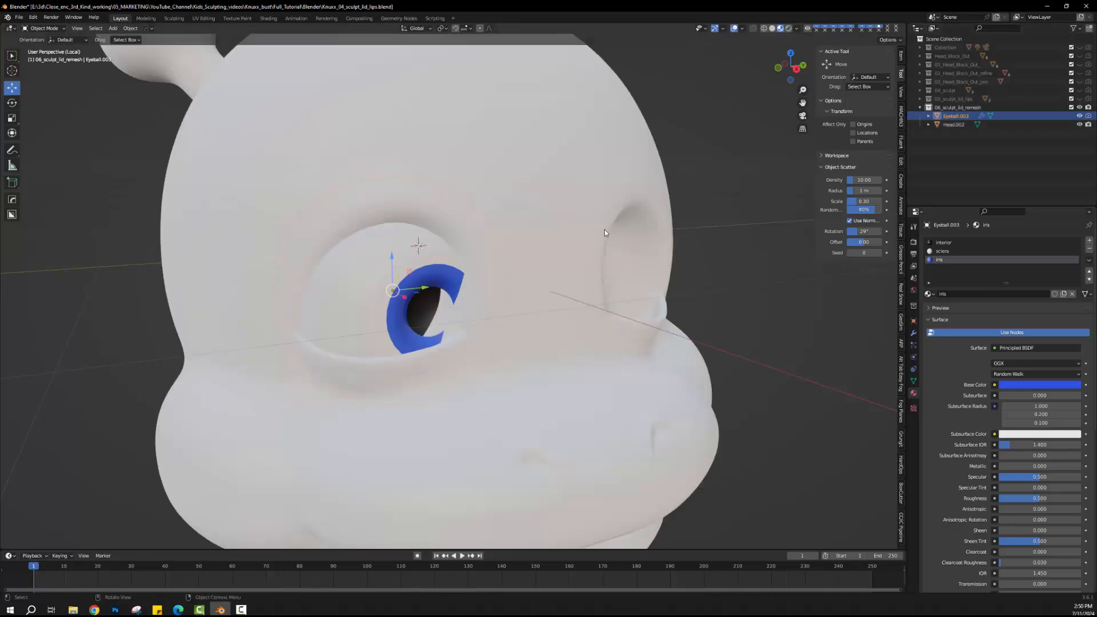
middle_click_drag(597, 233, 597, 262)
scroll(618, 230, "up", 4)
scroll(583, 236, "down", 3)
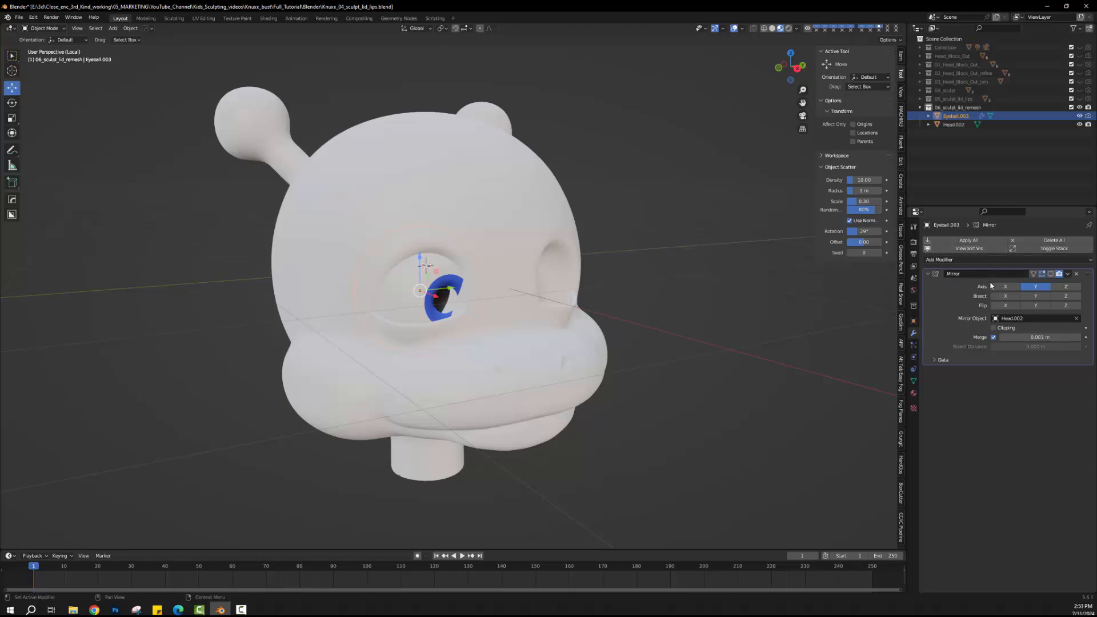
left_click(1050, 278)
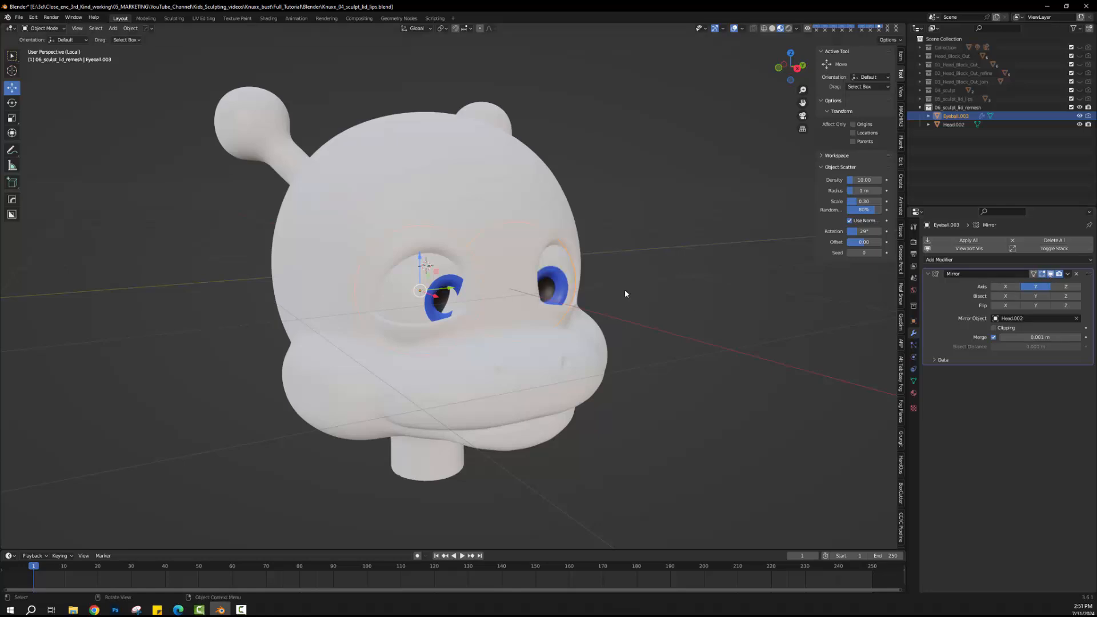
Step: Select the Head.002 mesh, add a material slot with a new material to it, and name the material skin
mouse_move(625, 290)
middle_mouse_down()
mouse_move(547, 295)
mouse_move(619, 294)
middle_mouse_up()
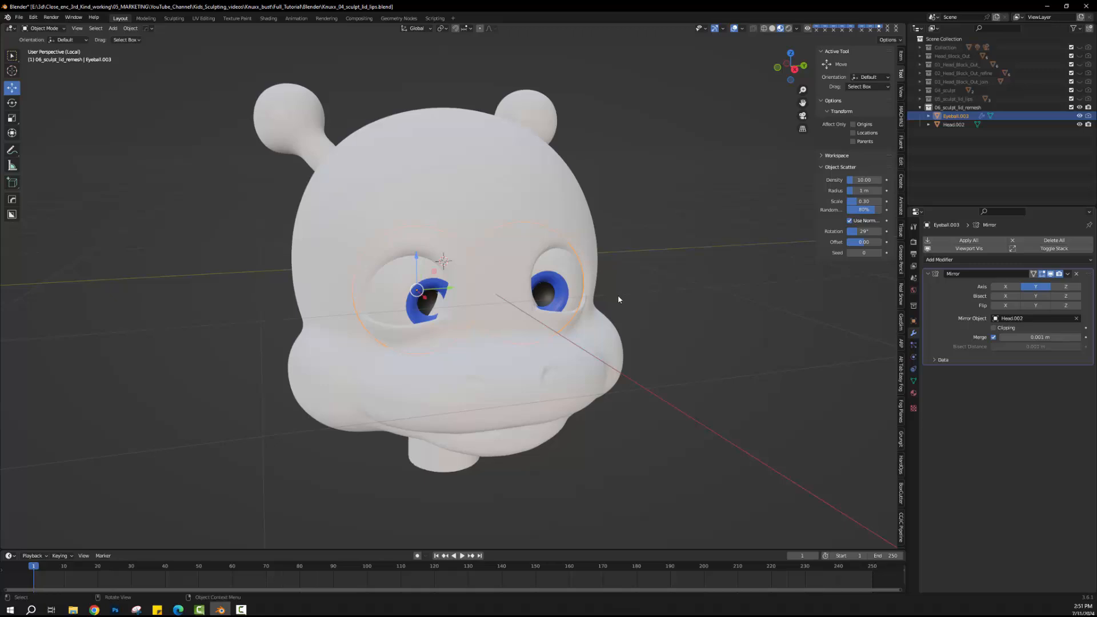
scroll(618, 295, "down", 3)
left_click(459, 203)
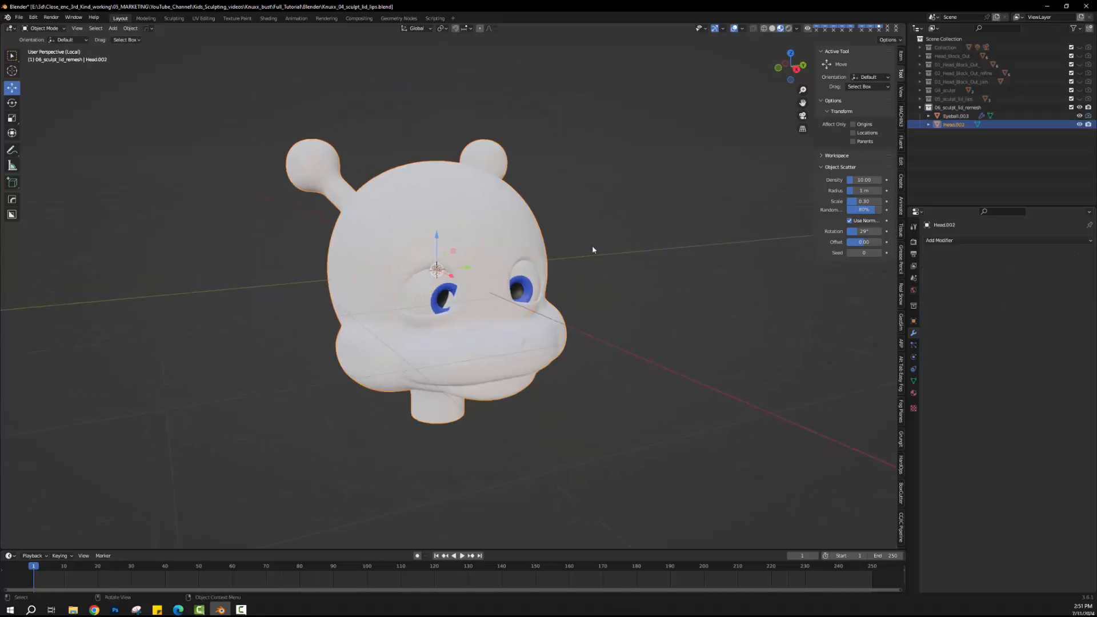
middle_click_drag(593, 247, 623, 262)
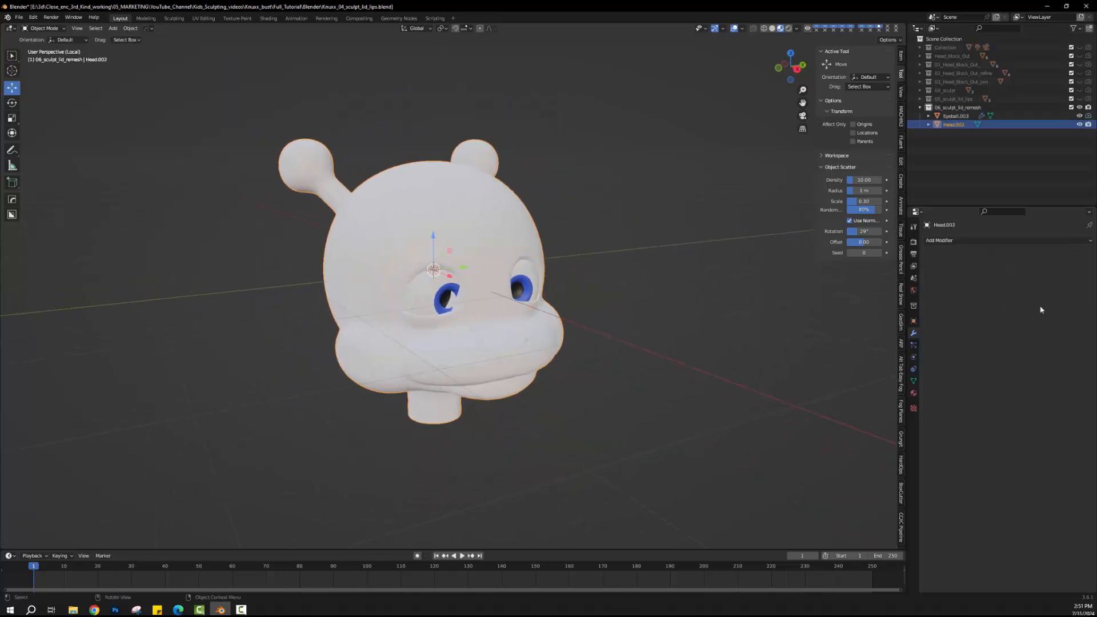
left_click(914, 394)
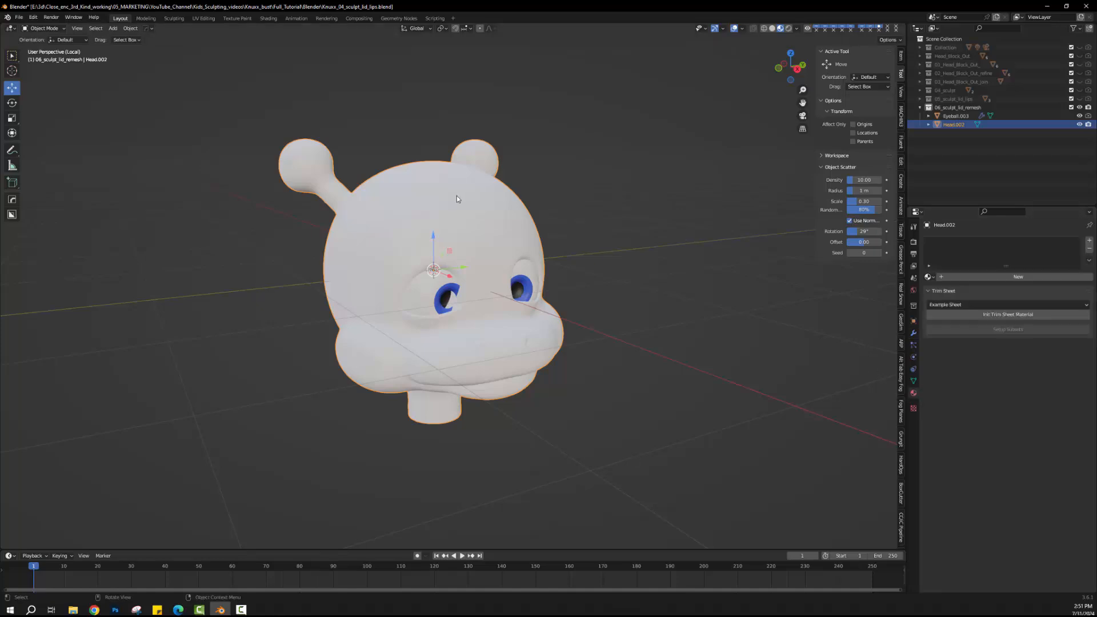
middle_click_drag(467, 207, 453, 201)
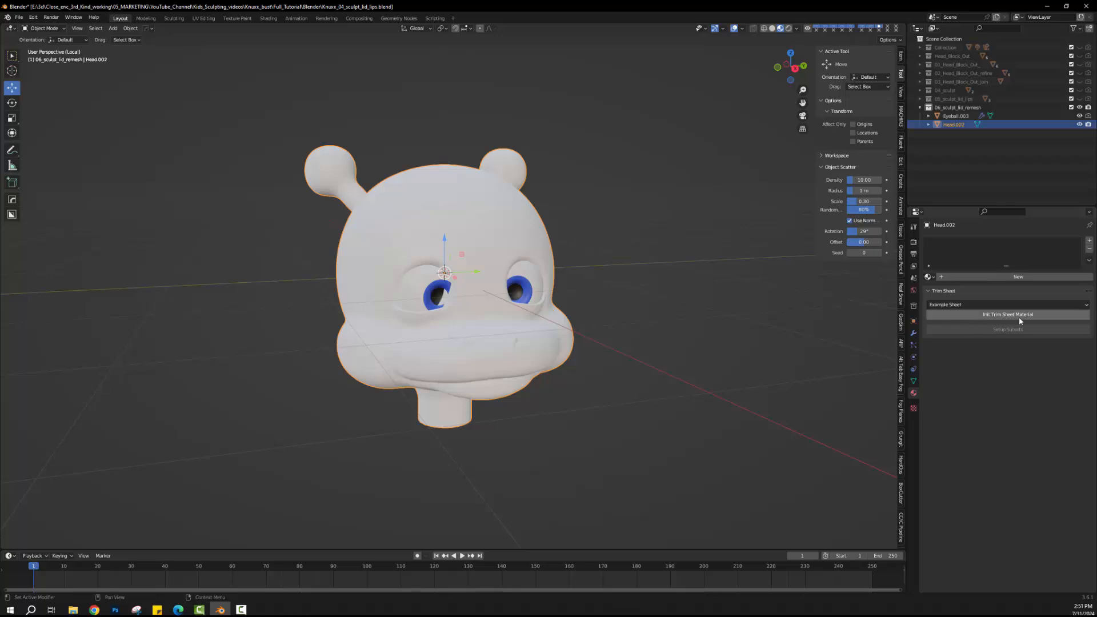
left_click(1089, 241)
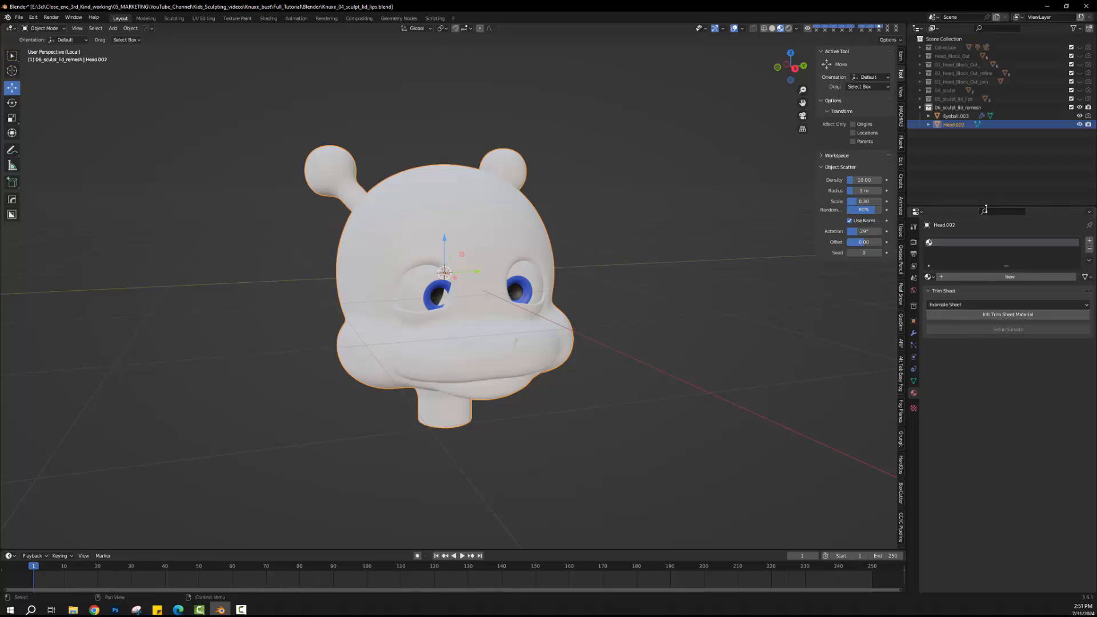
left_click(1007, 277)
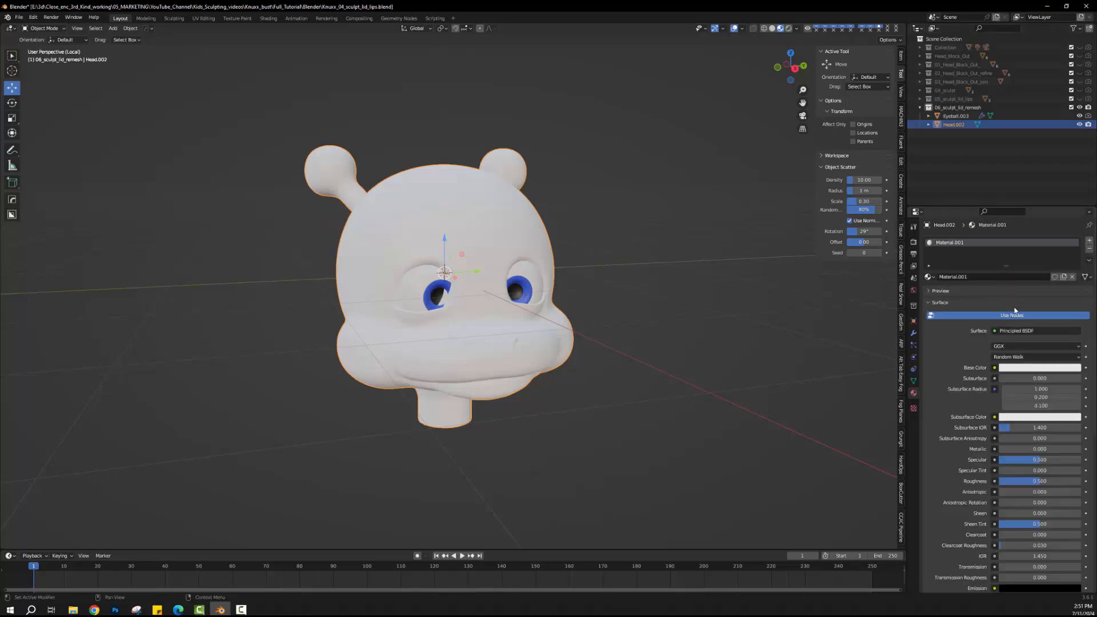
left_click(952, 277)
type("skin")
key("Return")
Step: Set the skin material's base color to a saturated purple and darken it slightly
left_click(1030, 370)
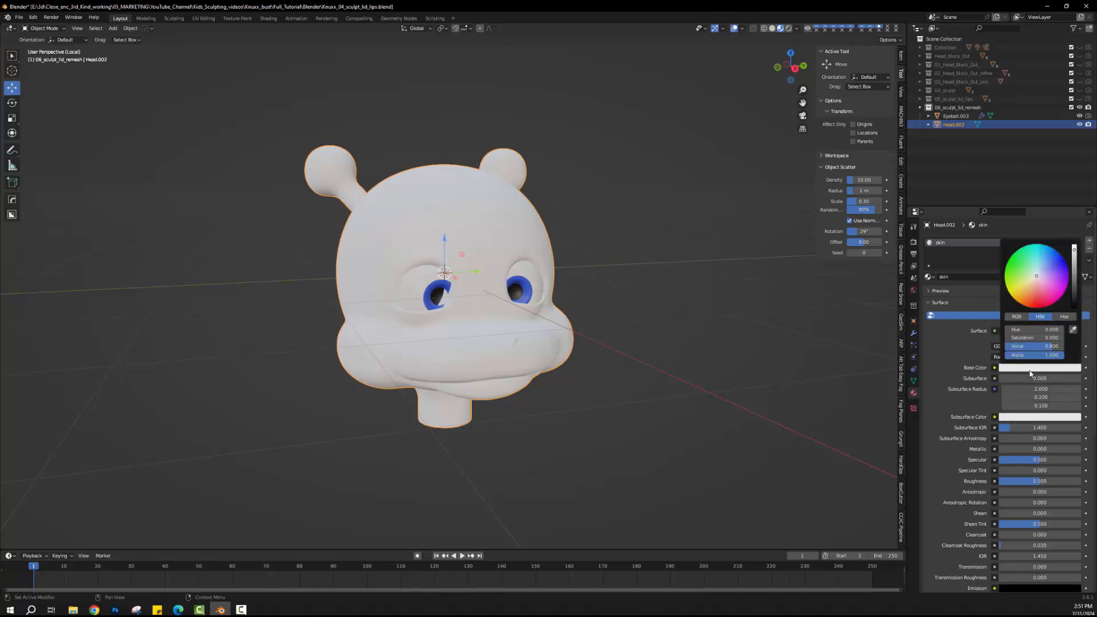
left_click(1064, 280)
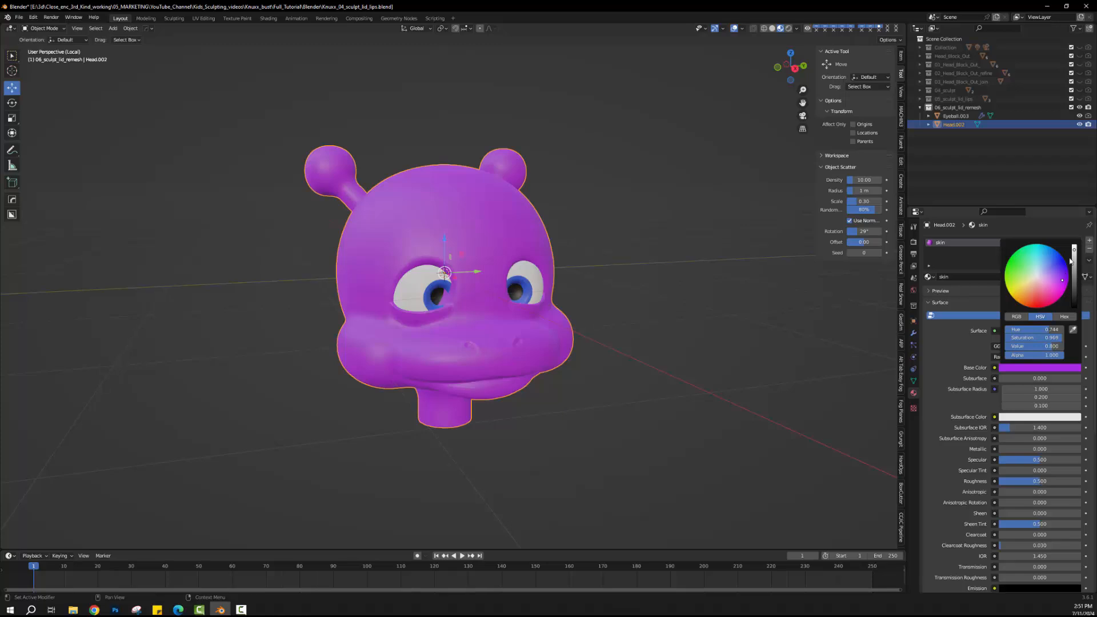
left_click_drag(1075, 253, 1075, 261)
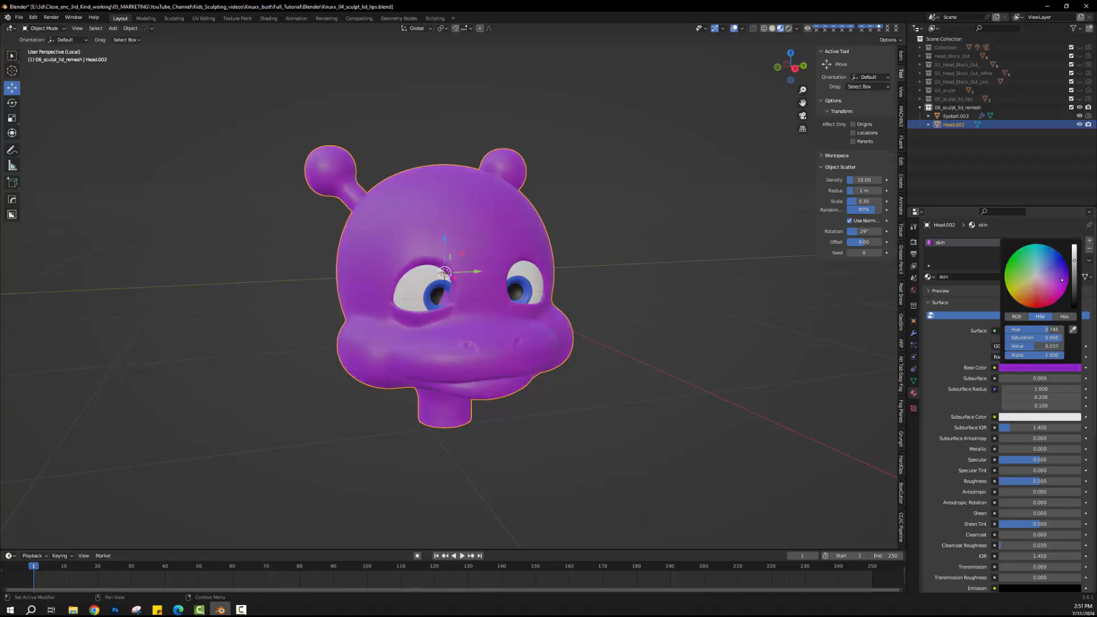
Step: Examine the colored head from several angles, checking how the irises and pupils sit within the eyelid openings
scroll(633, 295, "down", 2)
middle_click_drag(633, 295, 674, 294)
scroll(642, 294, "up", 3)
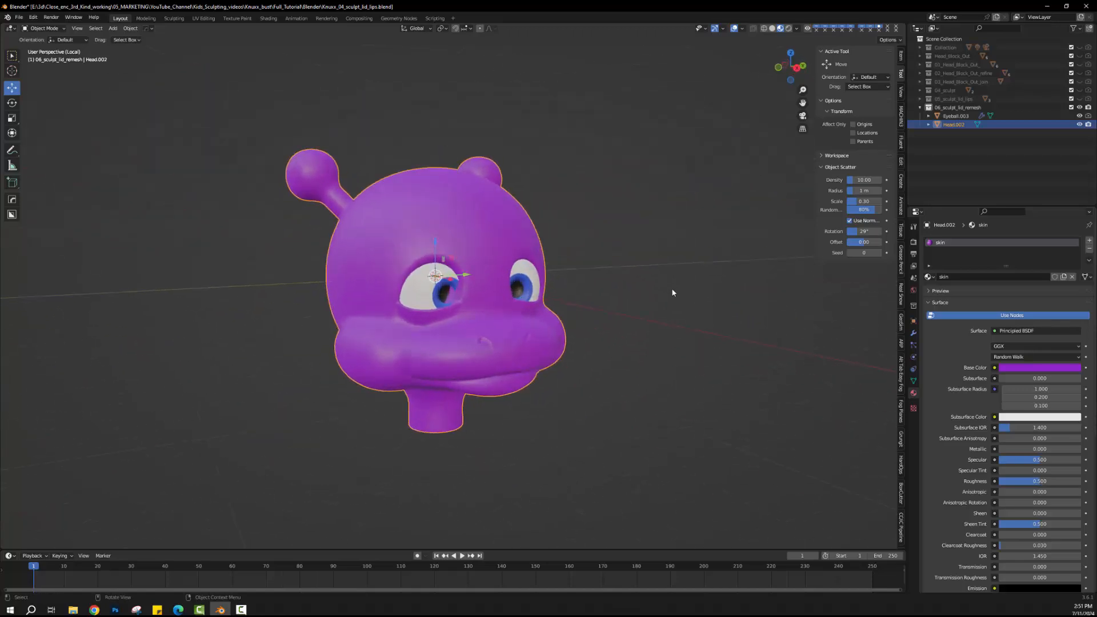
scroll(674, 294, "up", 2)
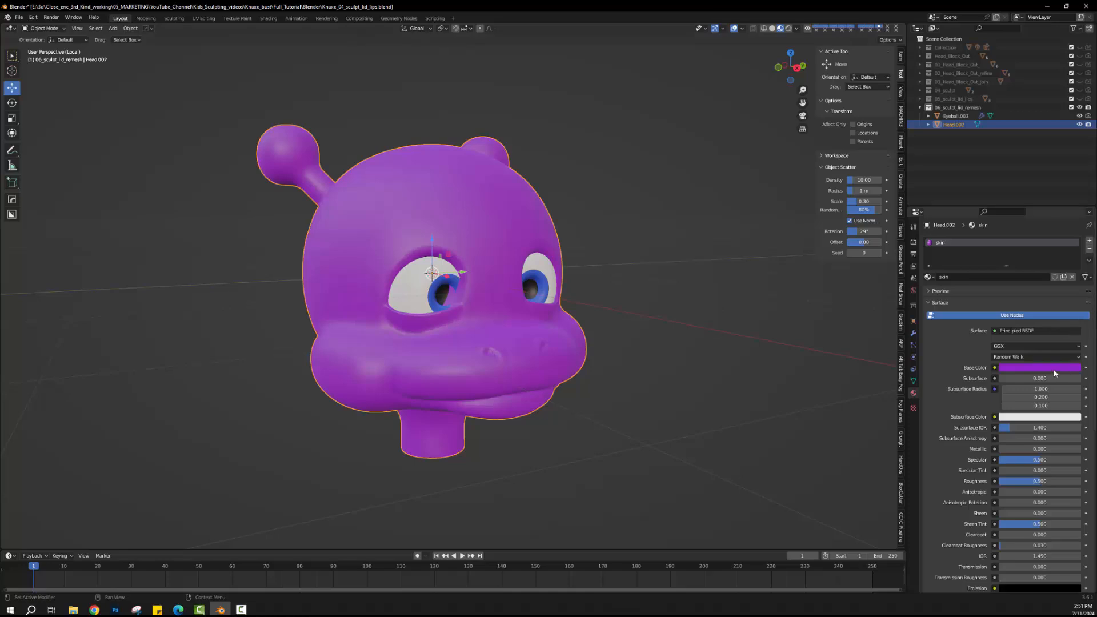
middle_click_drag(708, 349, 662, 342)
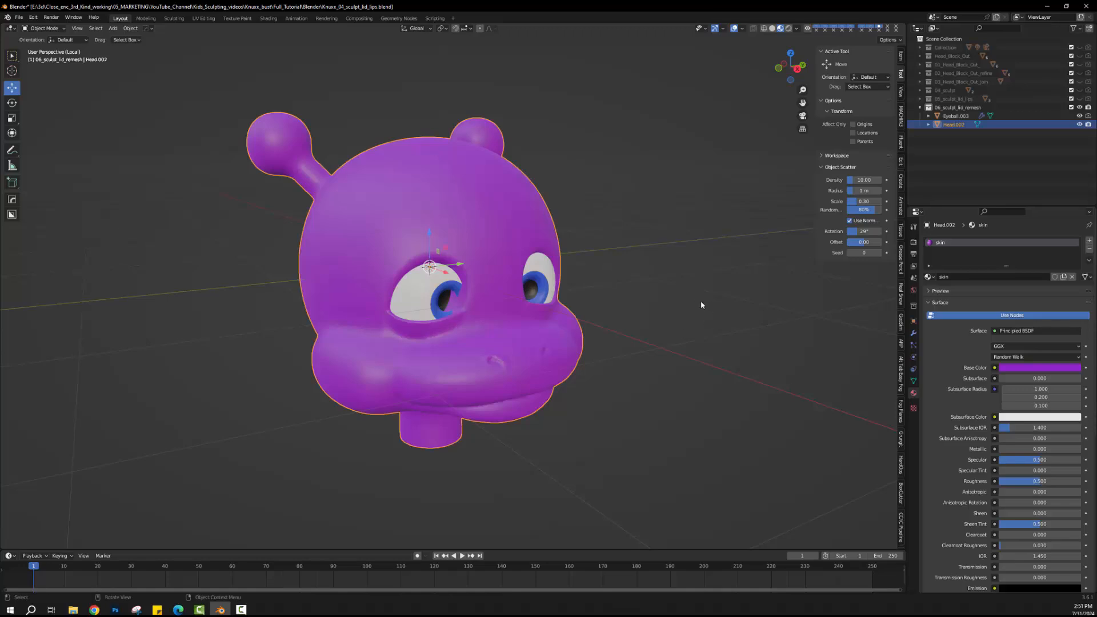
scroll(505, 326, "up", 1)
middle_click_drag(504, 325, 471, 323)
scroll(485, 331, "up", 2)
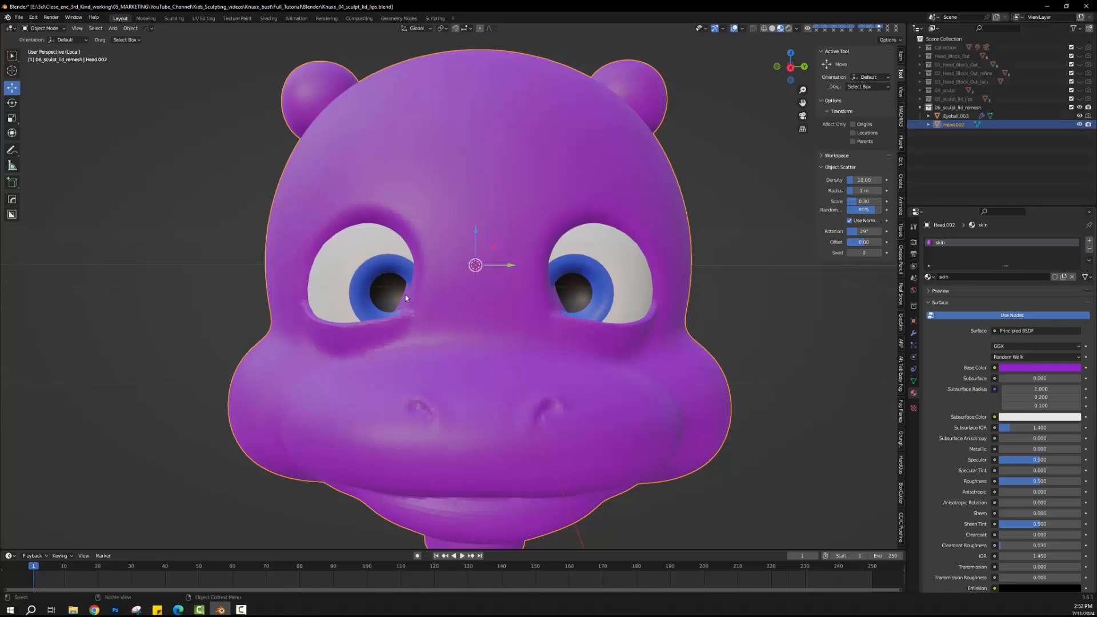
middle_click_drag(406, 296, 394, 275)
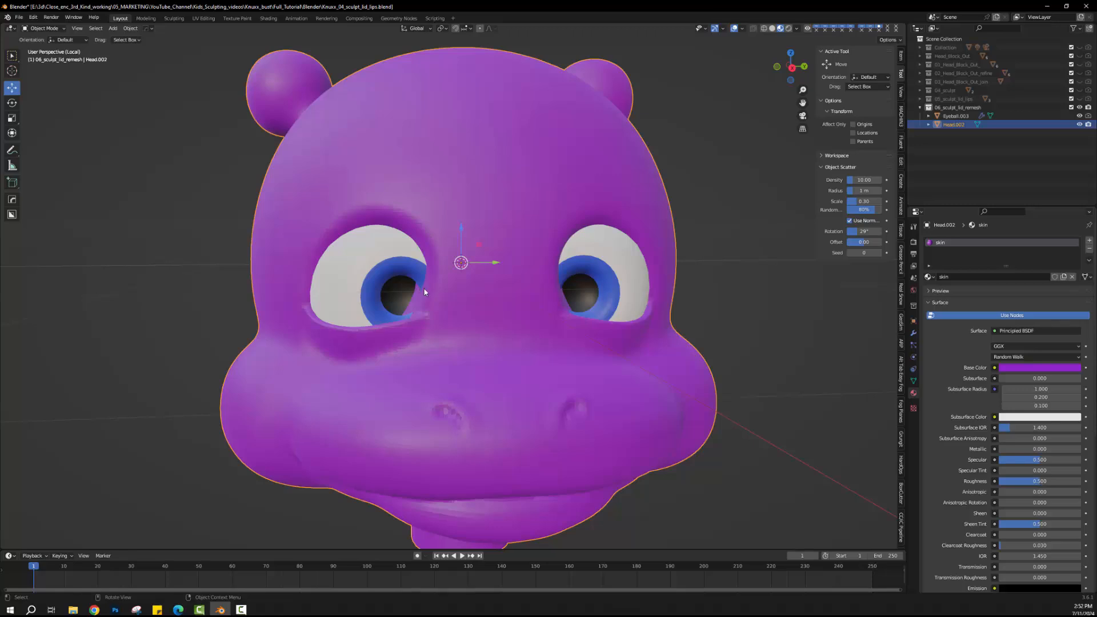
middle_click_drag(424, 287, 448, 306)
scroll(461, 303, "down", 2)
middle_click_drag(526, 303, 486, 321)
scroll(519, 303, "down", 2)
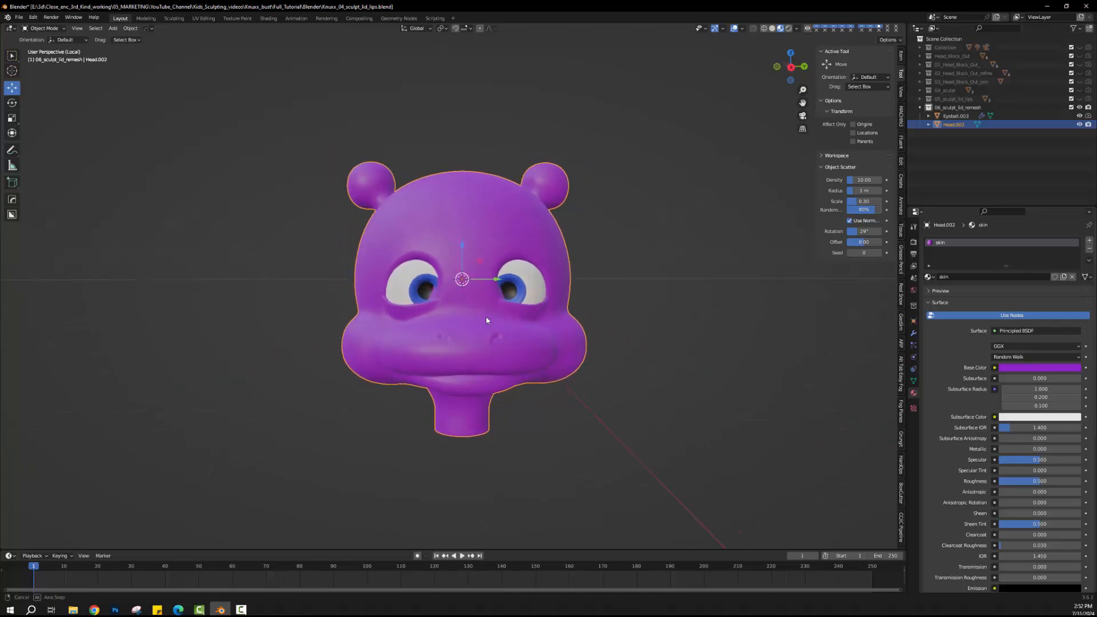
Step: Move the mirrored eyeball slightly outward from the nose along Y and slightly back into the head along X
left_click(791, 67)
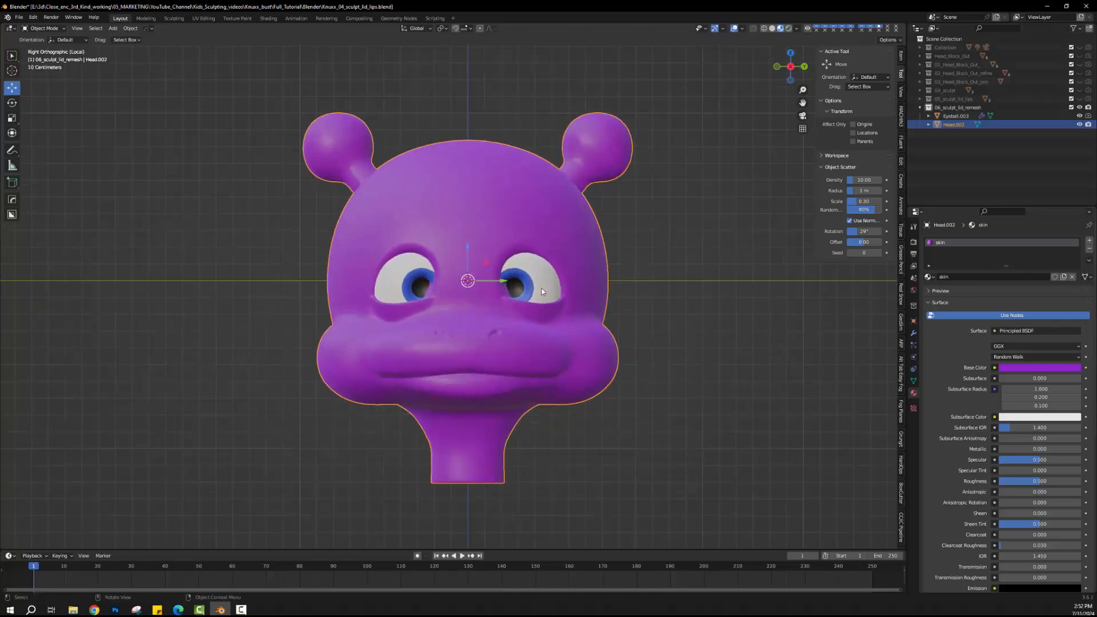
scroll(541, 292, "up", 4)
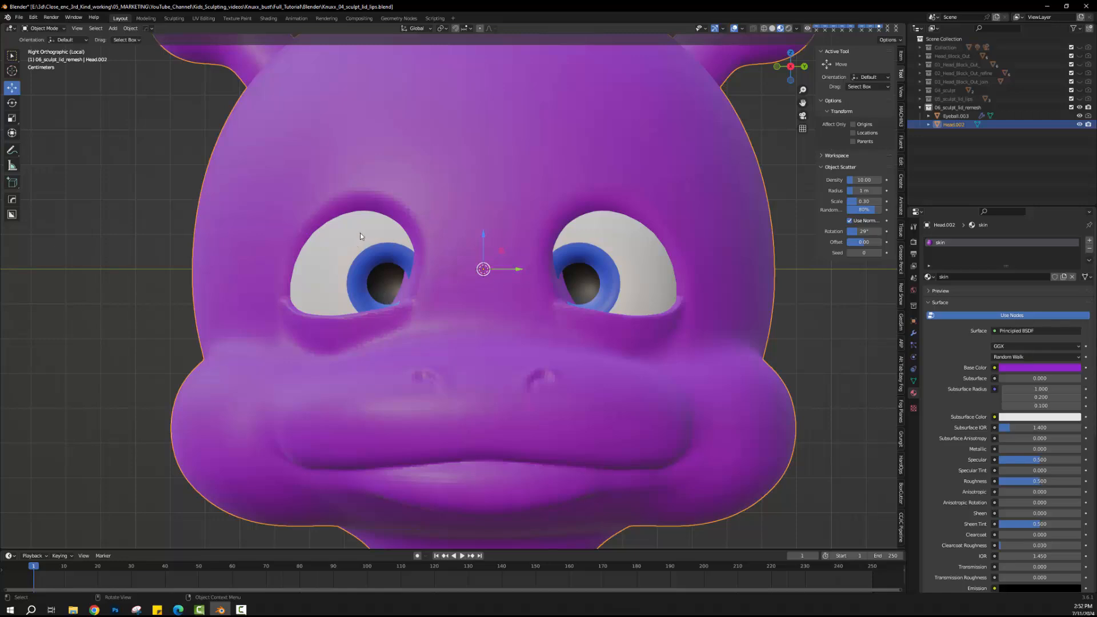
left_click(340, 257)
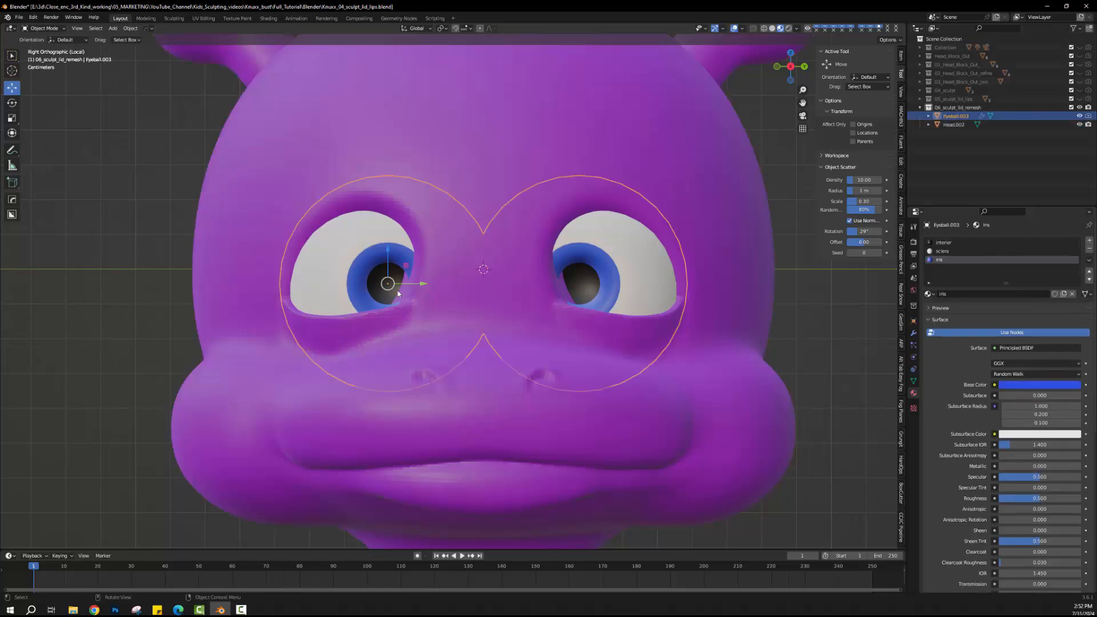
left_click_drag(423, 284, 413, 285)
middle_click_drag(384, 311, 437, 330)
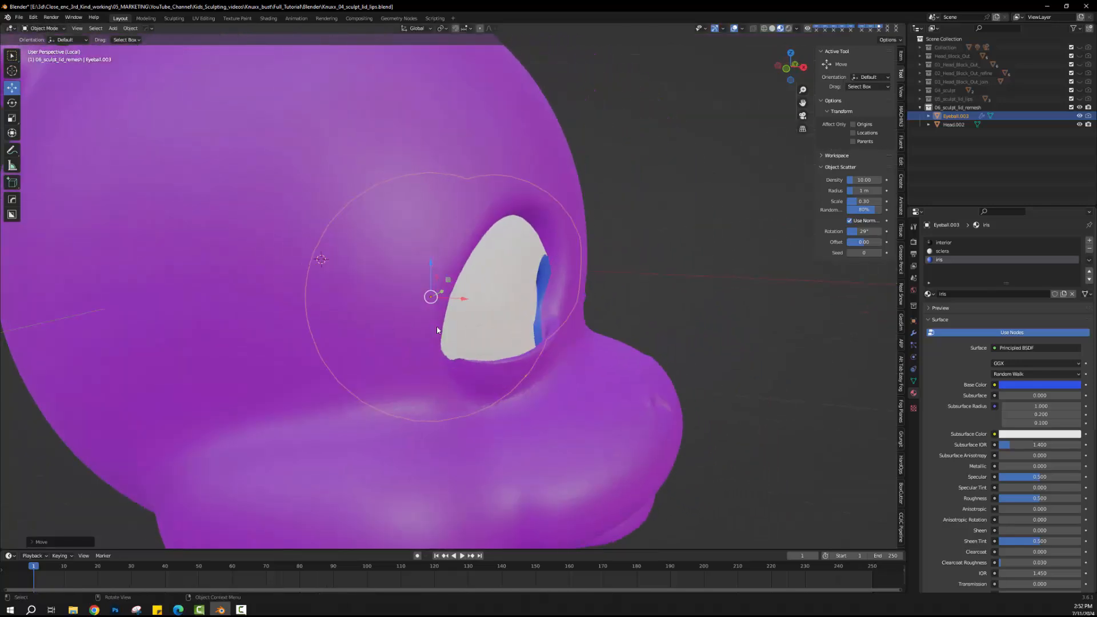
left_click_drag(465, 298, 460, 298)
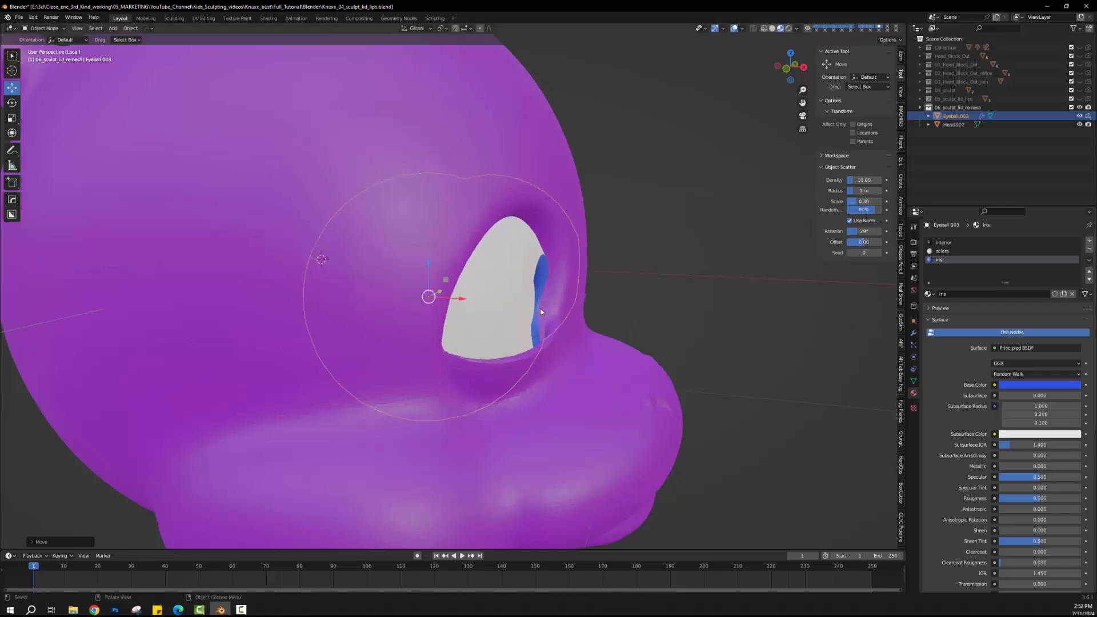
Step: Fine-tune the eyeball's depth in the socket with small moves along the X axis, and deselect it
middle_click_drag(540, 309, 592, 323)
scroll(538, 314, "down", 2)
scroll(469, 320, "up", 1)
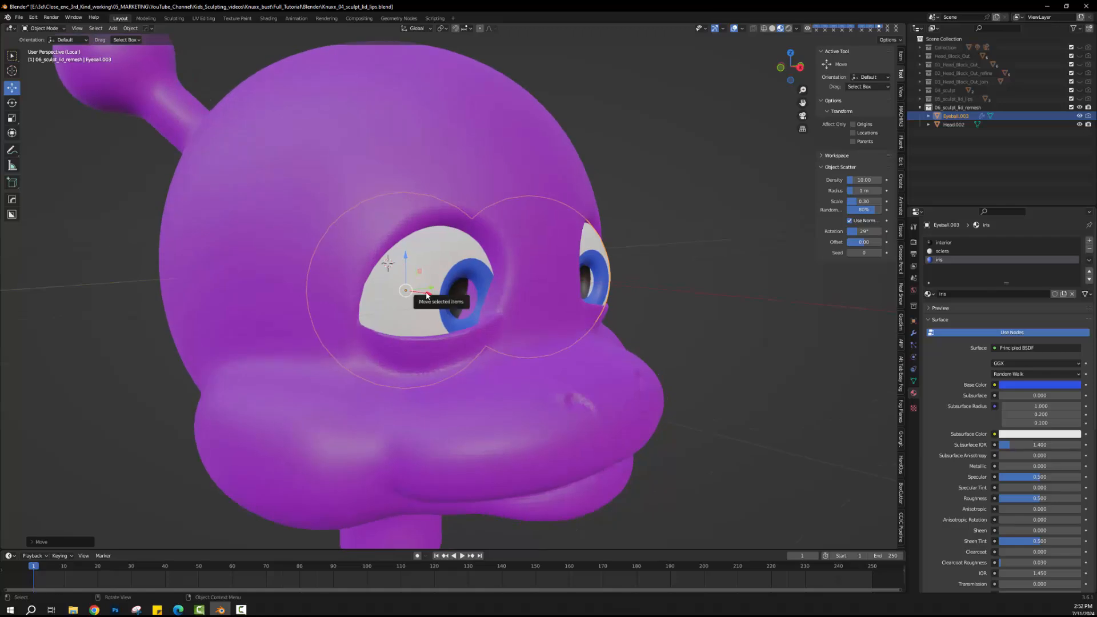
left_click_drag(426, 296, 427, 297)
scroll(428, 297, "down", 2)
middle_click_drag(428, 298, 490, 300)
scroll(484, 308, "down", 1)
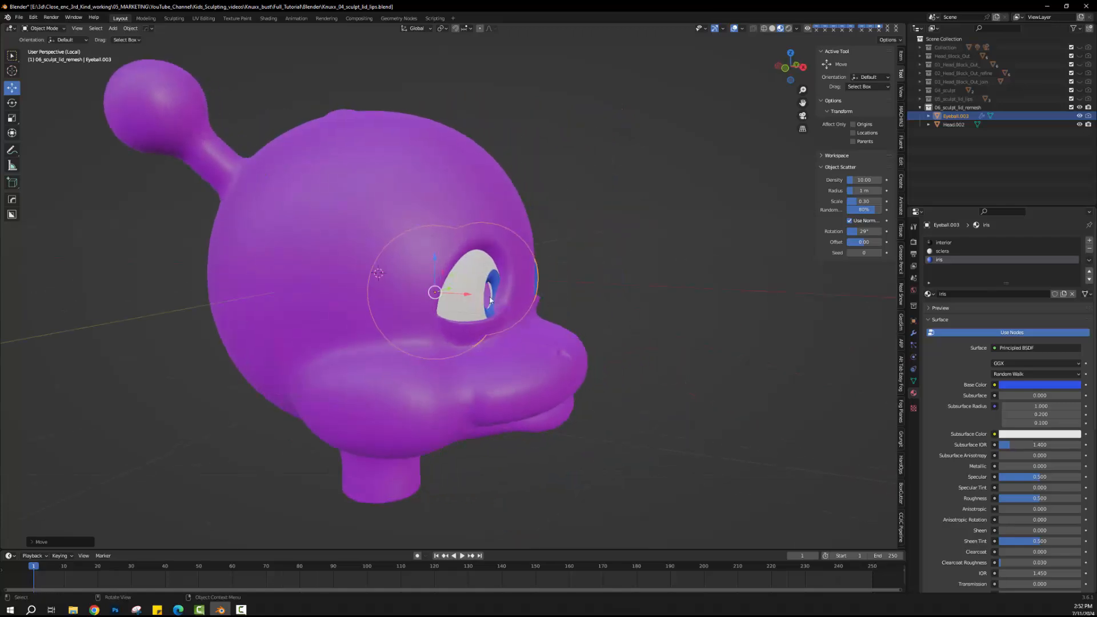
left_click_drag(467, 296, 465, 297)
mouse_move(466, 298)
middle_mouse_down()
mouse_move(503, 314)
mouse_move(455, 303)
middle_mouse_up()
scroll(646, 299, "down", 3)
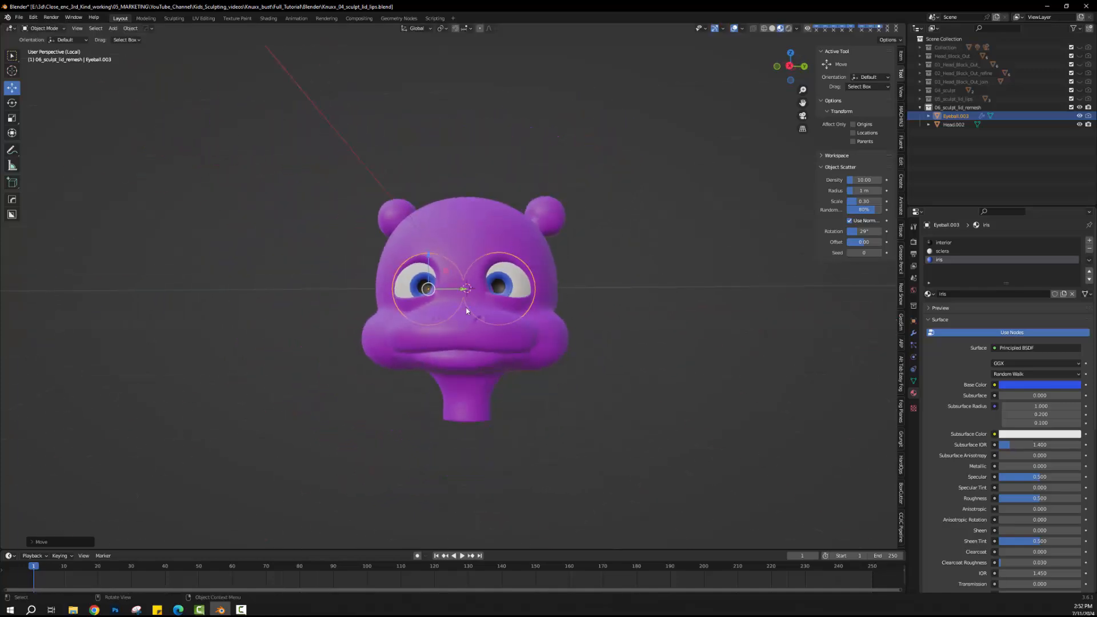
left_click(652, 304)
Step: Inspect the repositioned eyes and the purple head from the front, the side and three-quarter views
middle_click_drag(652, 306, 683, 336)
scroll(655, 317, "up", 3)
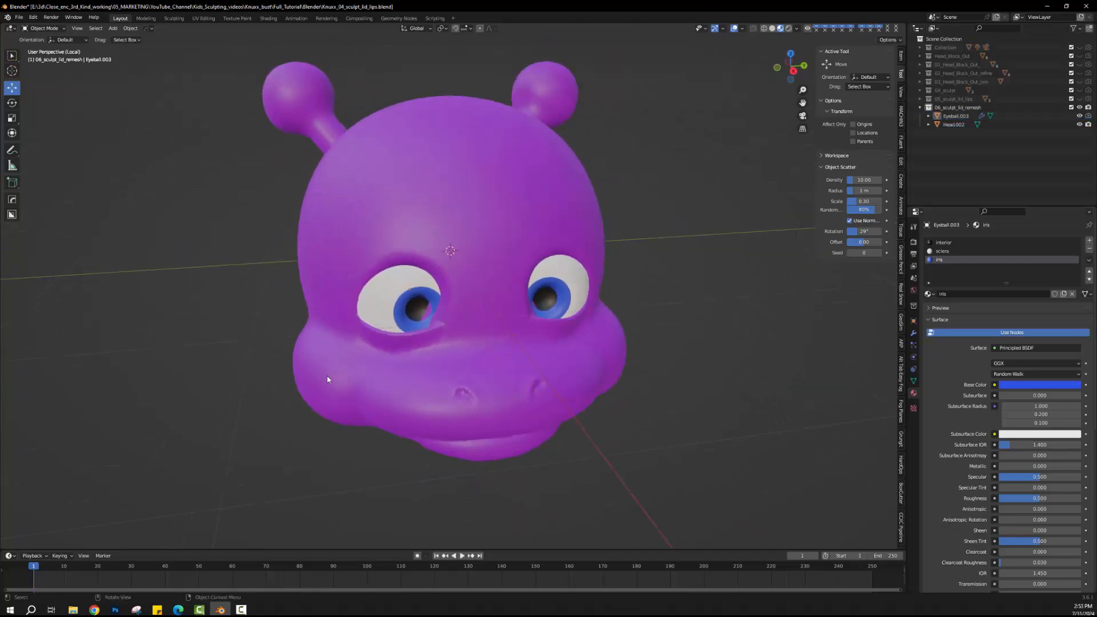
scroll(325, 377, "up", 4)
mouse_move(315, 381)
middle_mouse_down()
mouse_move(316, 398)
mouse_move(299, 392)
middle_mouse_up()
scroll(440, 343, "down", 4)
middle_click_drag(504, 313, 506, 309)
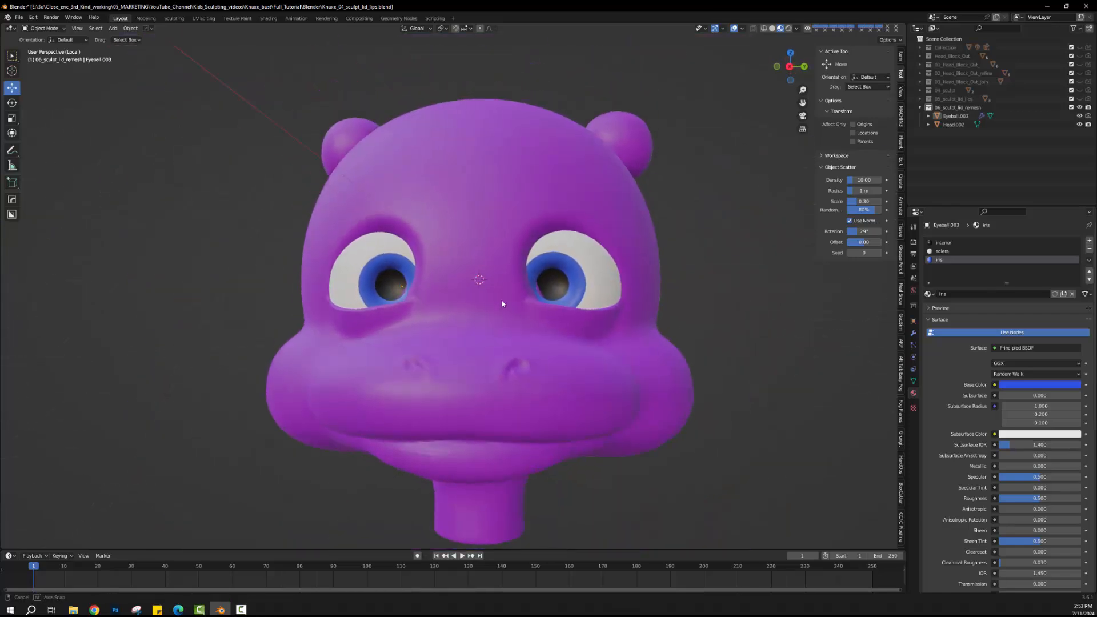
scroll(507, 304, "down", 2)
middle_click_drag(786, 260, 807, 273)
scroll(797, 259, "down", 2)
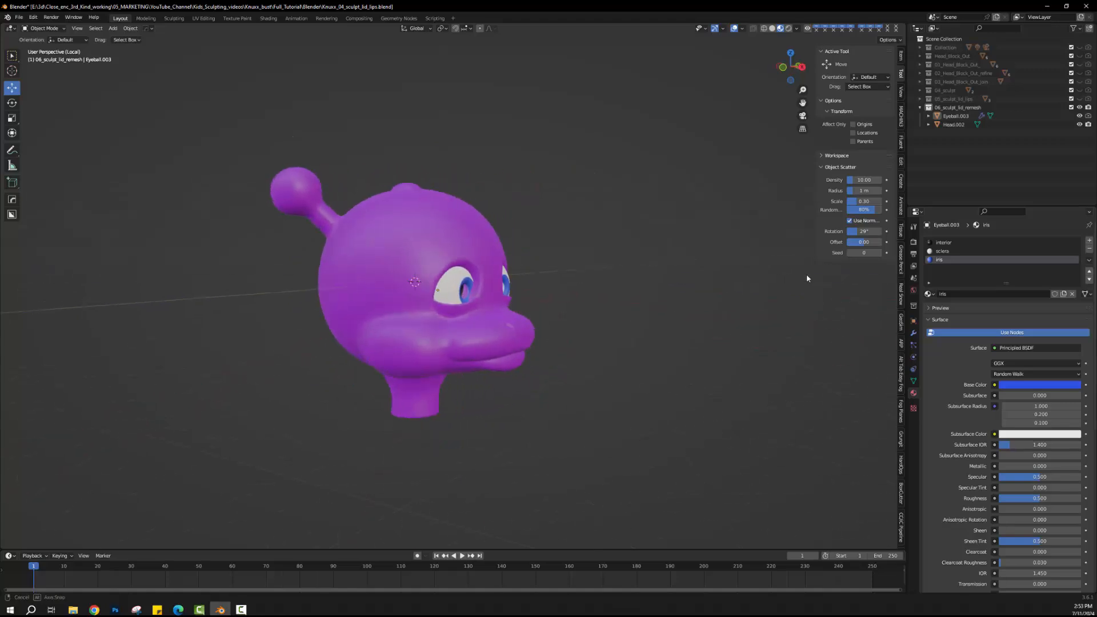
scroll(657, 307, "up", 2)
middle_click_drag(680, 311, 658, 302)
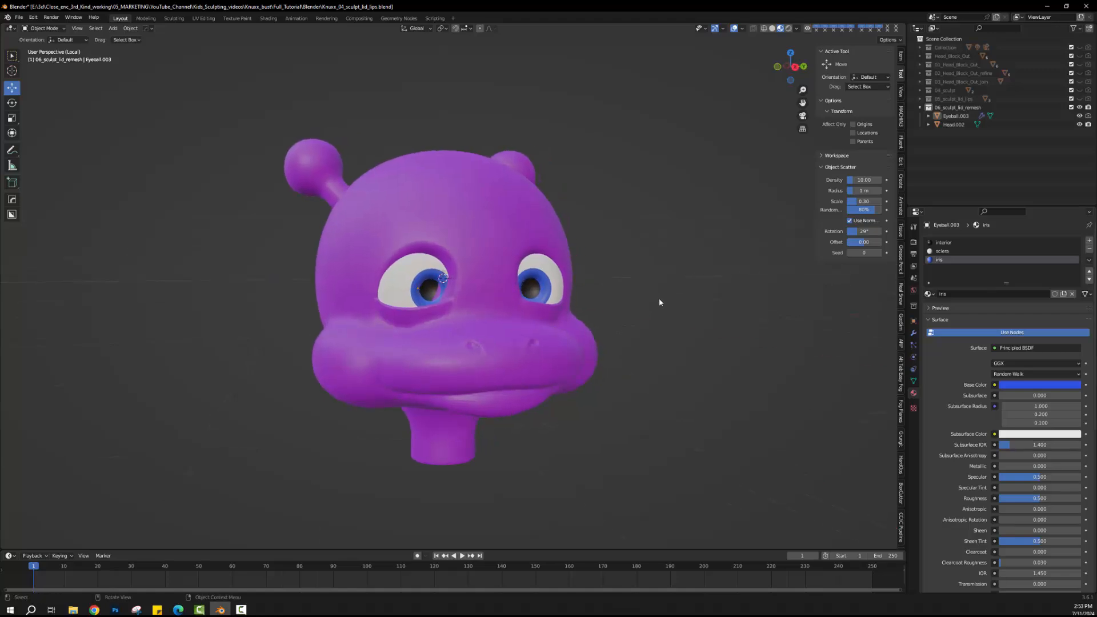
middle_click_drag(660, 302, 704, 298)
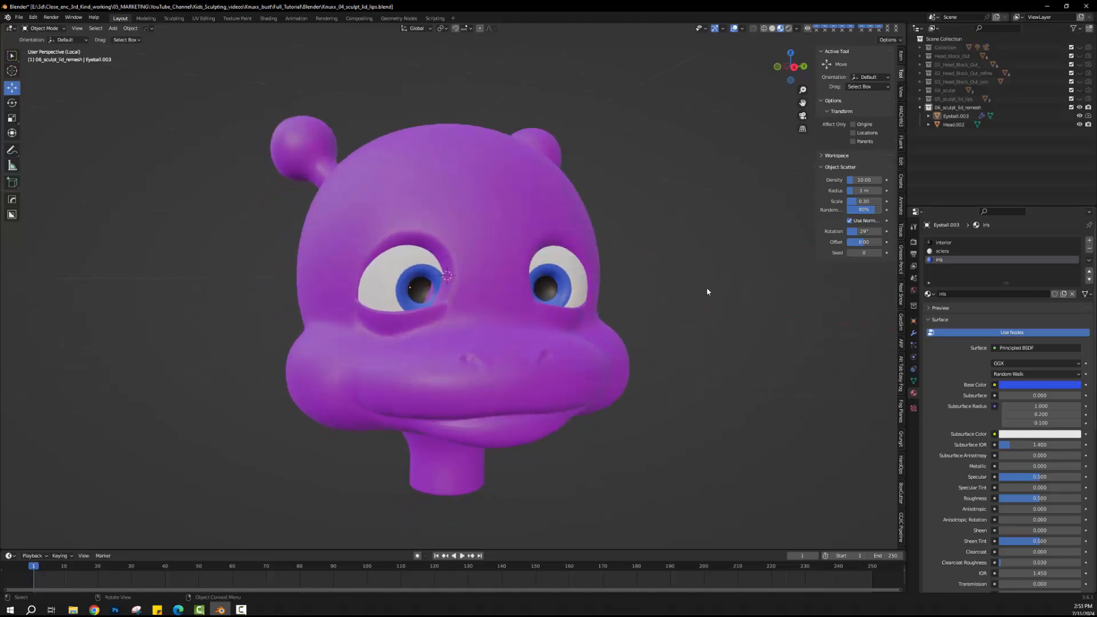